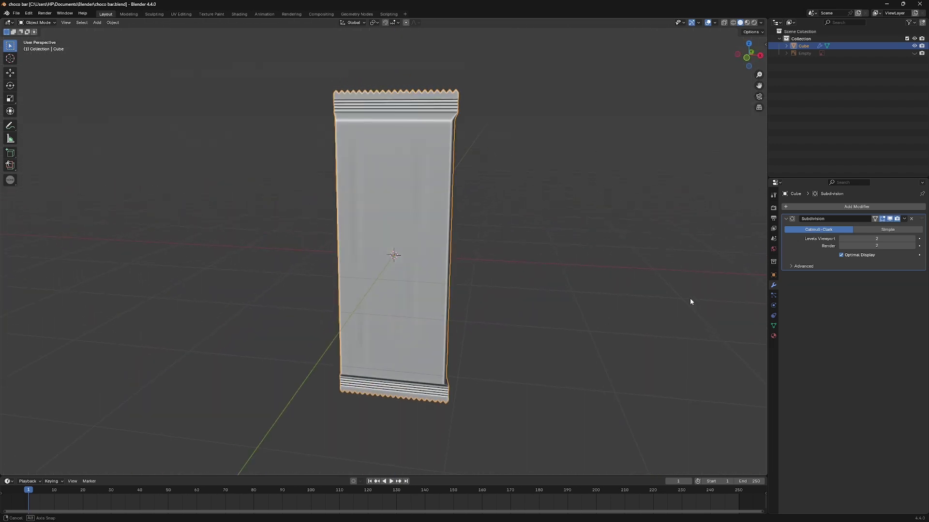
- Add the chocolate bar JPG from the Desktop Reference folder as a reference image
{"action": "middle_click_drag", "start_coordinate": [396, 131], "coordinate": [396, 181], "text": "shift"}
{"action": "scroll", "coordinate": [413, 140], "scroll_direction": "up", "scroll_amount": 5}
{"action": "scroll", "coordinate": [413, 139], "scroll_direction": "up", "scroll_amount": 4}
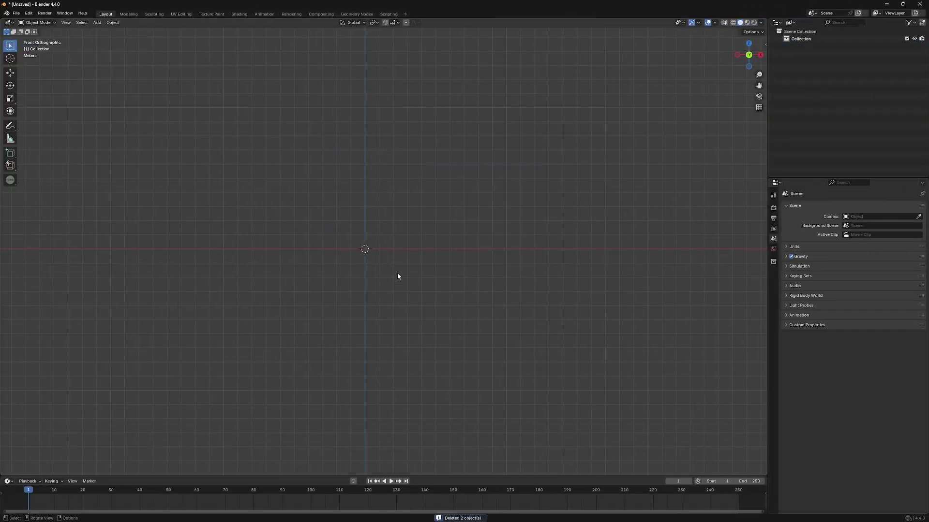
{"action": "key", "text": "shift+a"}
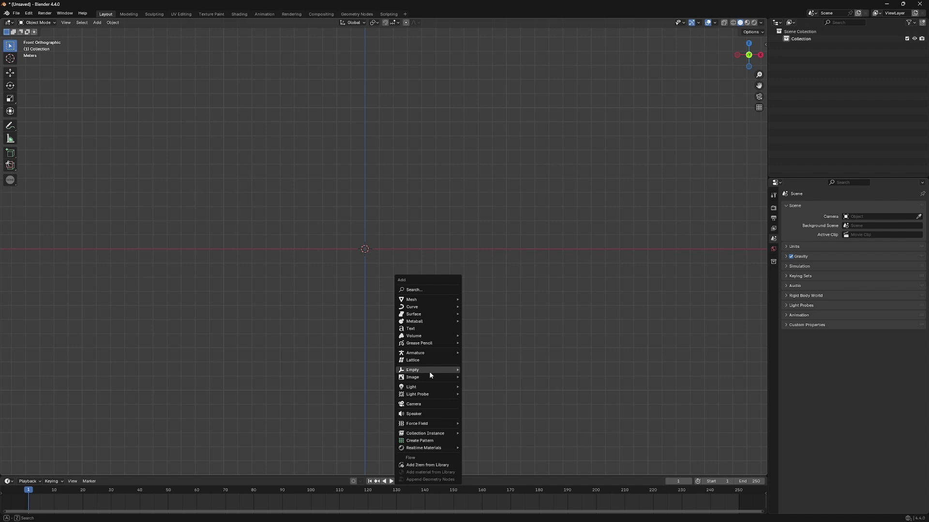
{"action": "mouse_move", "coordinate": [412, 378]}
{"action": "left_click", "coordinate": [479, 377]}
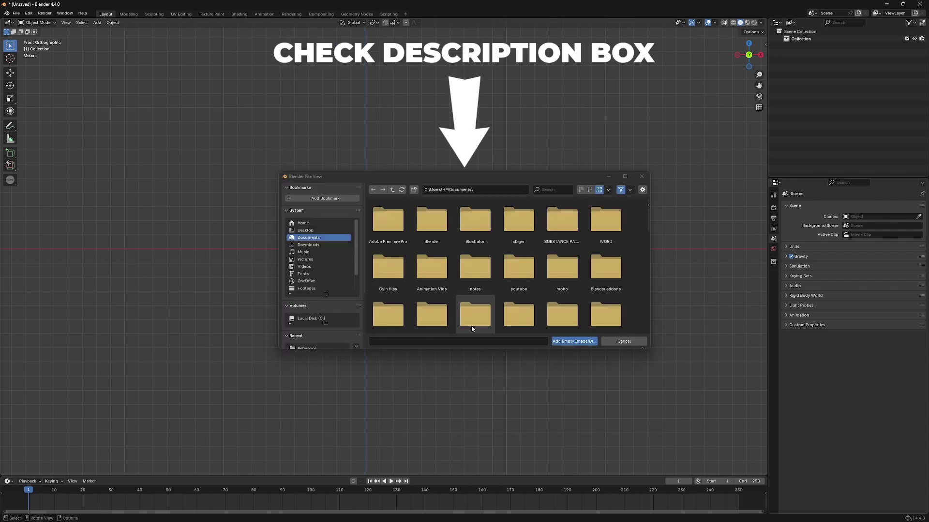
{"action": "left_click", "coordinate": [306, 230]}
{"action": "double_click", "coordinate": [390, 232]}
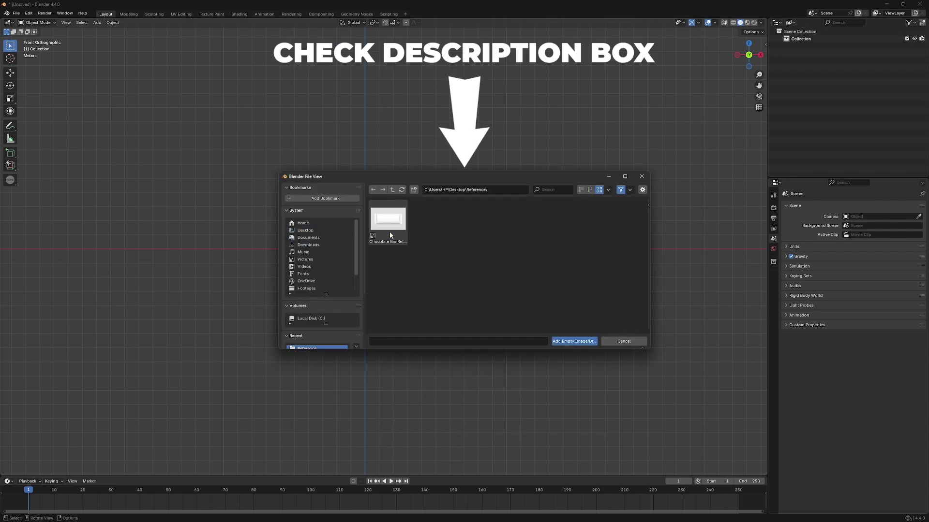
{"action": "left_click", "coordinate": [388, 226]}
{"action": "left_click", "coordinate": [574, 342]}
- Stand the reference image upright at 90 degrees and set its opacity to about 0.63
{"action": "key", "text": "s"}
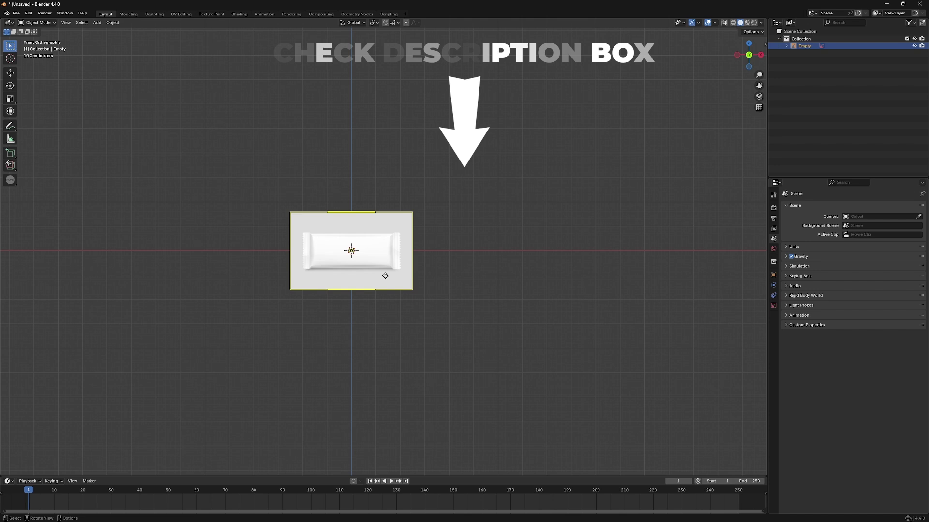
{"action": "left_click", "coordinate": [479, 290]}
{"action": "type", "text": "r90"}
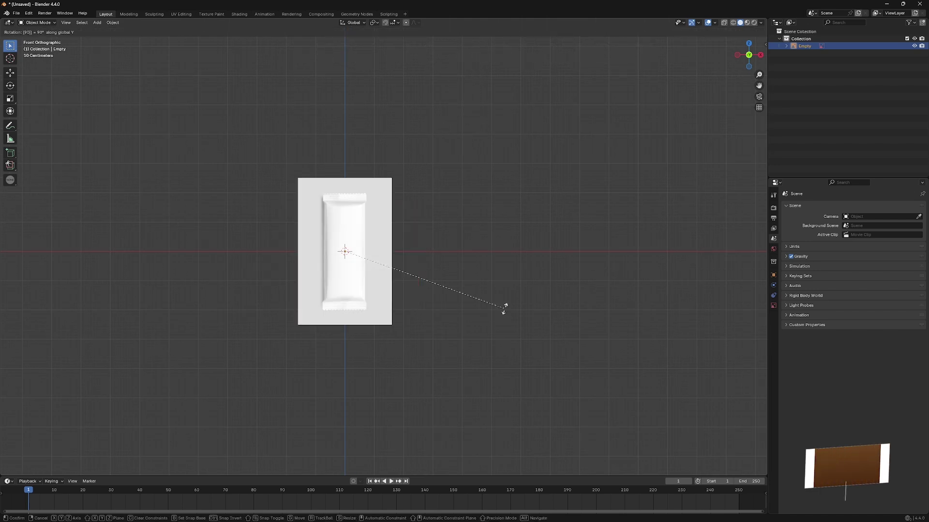
{"action": "left_click", "coordinate": [504, 308]}
{"action": "left_click", "coordinate": [774, 305]}
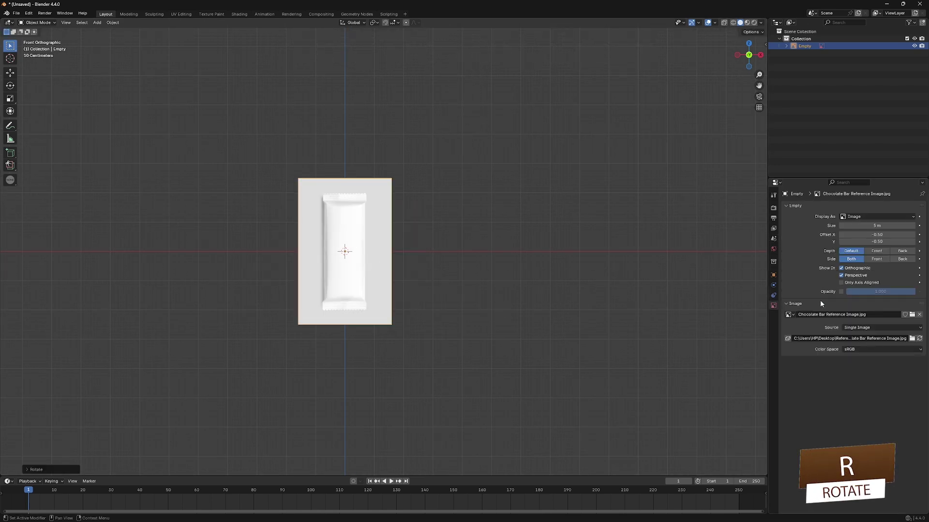
{"action": "left_click", "coordinate": [841, 292]}
{"action": "left_click_drag", "start_coordinate": [896, 292], "coordinate": [871, 292]}
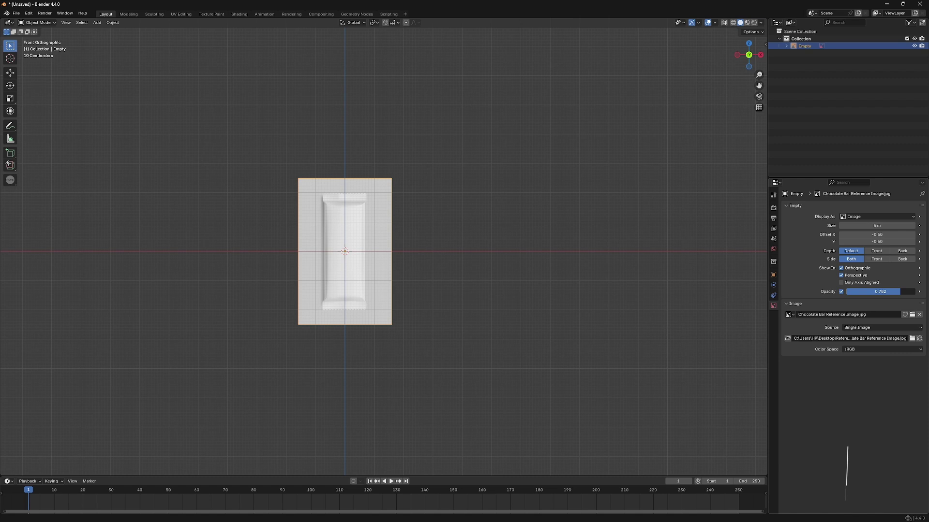
{"action": "scroll", "coordinate": [324, 274], "scroll_direction": "up", "scroll_amount": 2}
- Push the reference image back along Y and centre it in front view
{"action": "middle_click_drag", "start_coordinate": [324, 274], "coordinate": [455, 328], "text": "shift"}
{"action": "key", "text": "g"}
{"action": "key", "text": "y"}
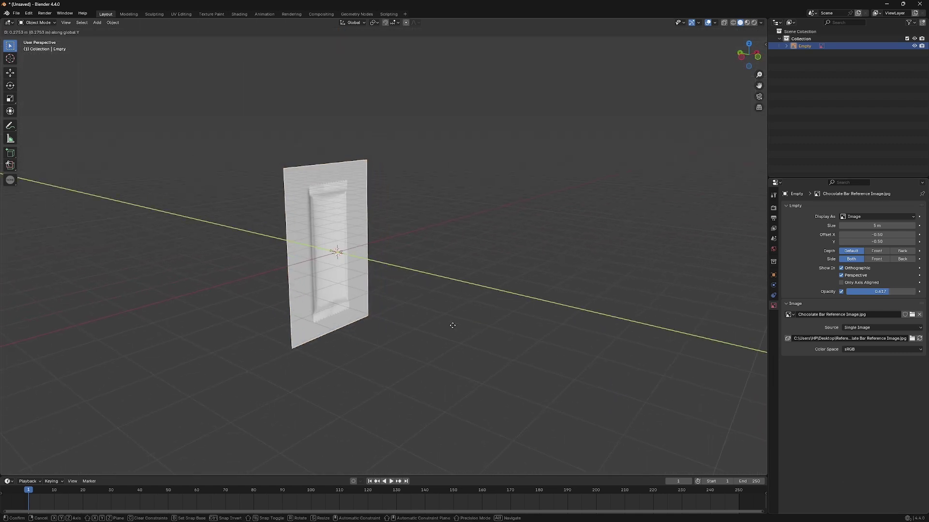
{"action": "left_click", "coordinate": [404, 315]}
{"action": "key", "text": "KP_1"}
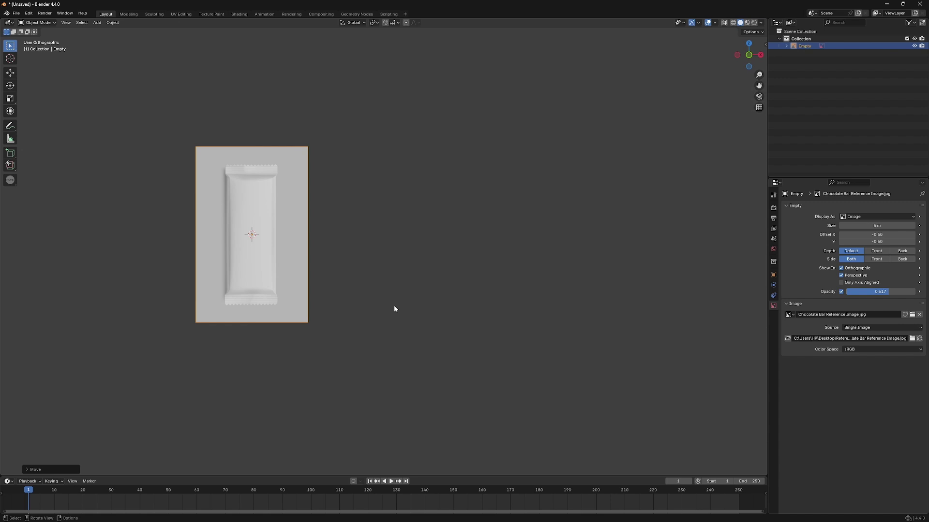
{"action": "scroll", "coordinate": [394, 305], "scroll_direction": "up", "scroll_amount": 2}
{"action": "middle_click_drag", "start_coordinate": [308, 290], "coordinate": [471, 315], "text": "shift"}
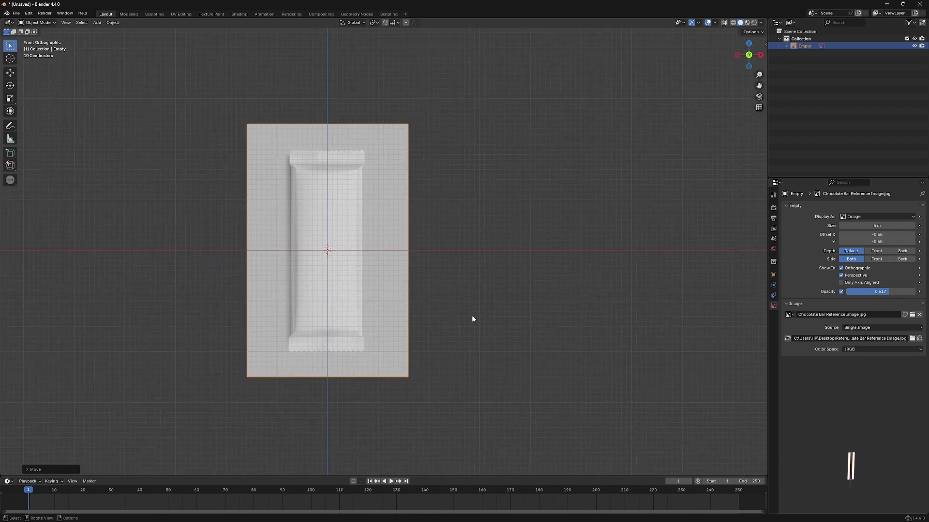
- Add a see-through cube and scale it down to the bar's width
{"action": "key", "text": "shift+a"}
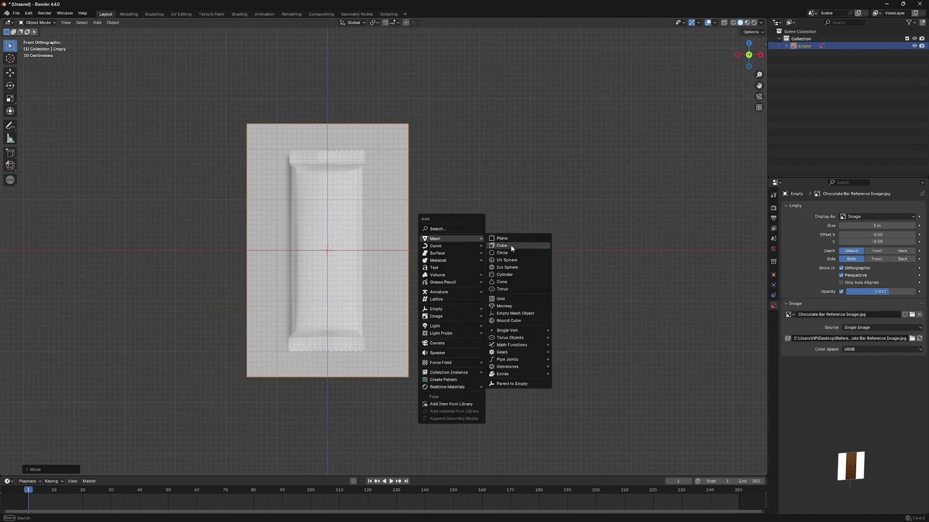
{"action": "left_click", "coordinate": [501, 245]}
{"action": "key", "text": "alt+z"}
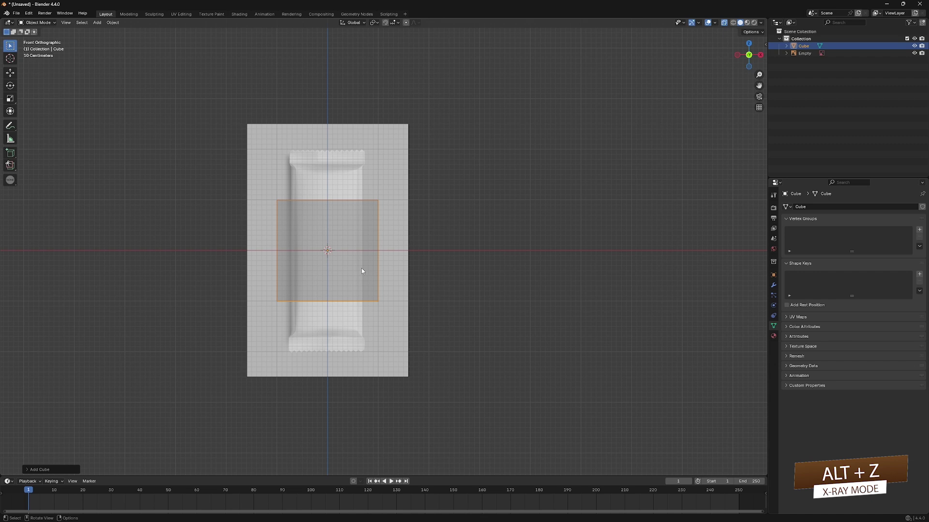
{"action": "scroll", "coordinate": [362, 268], "scroll_direction": "up", "scroll_amount": 1}
{"action": "key", "text": "Tab"}
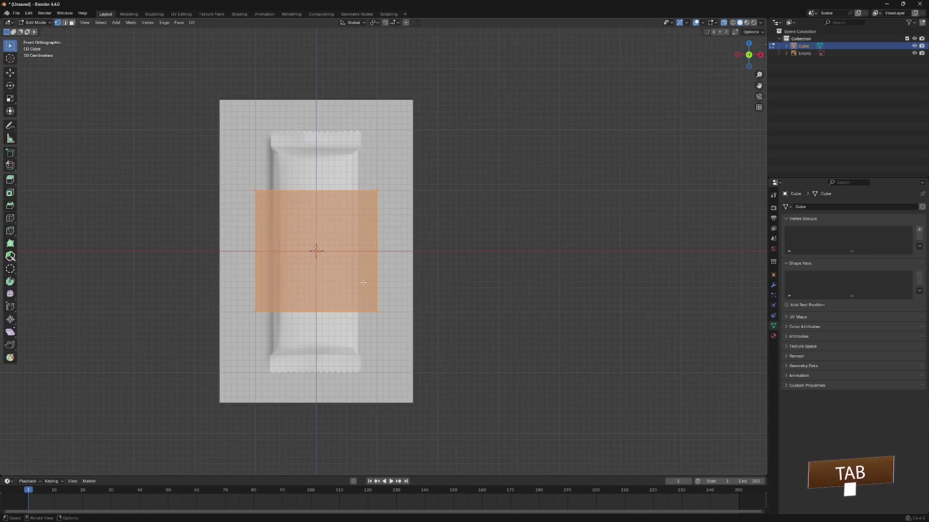
{"action": "scroll", "coordinate": [475, 295], "scroll_direction": "up", "scroll_amount": 1}
{"action": "middle_click_drag", "start_coordinate": [475, 294], "coordinate": [638, 360], "text": "shift"}
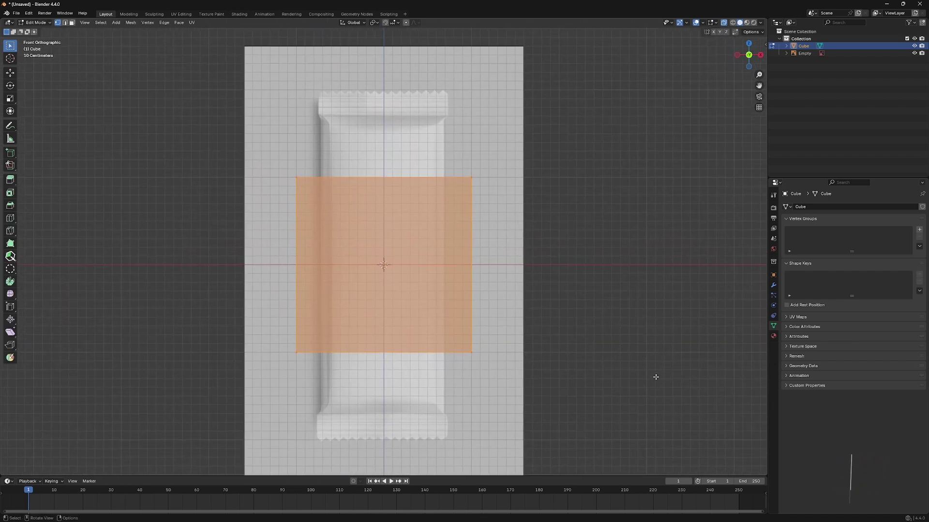
{"action": "key", "text": "s"}
{"action": "left_click", "coordinate": [571, 347]}
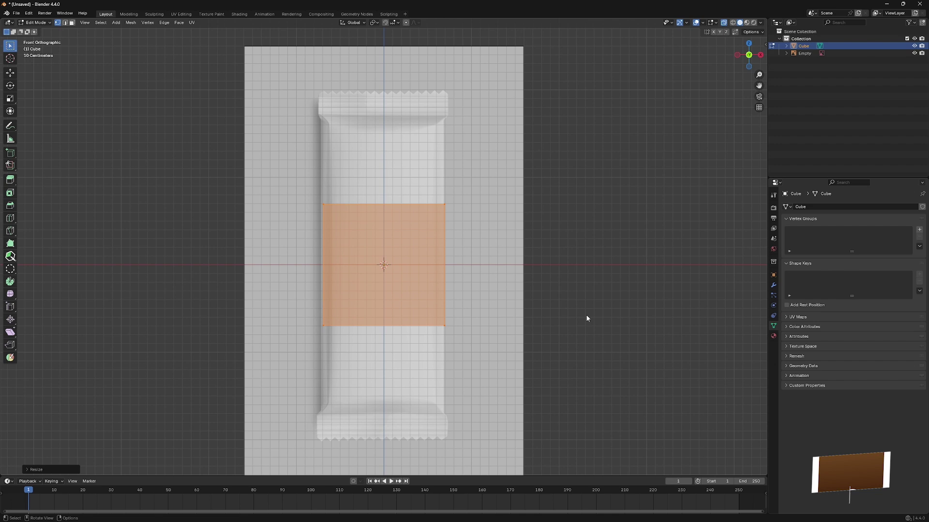
- Shift the reference image along X to centre the bar on the cube
{"action": "key", "text": "Tab"}
{"action": "left_click", "coordinate": [586, 314]}
{"action": "scroll", "coordinate": [644, 350], "scroll_direction": "up", "scroll_amount": 2}
{"action": "scroll", "coordinate": [644, 350], "scroll_direction": "up", "scroll_amount": 1}
{"action": "key", "text": "x"}
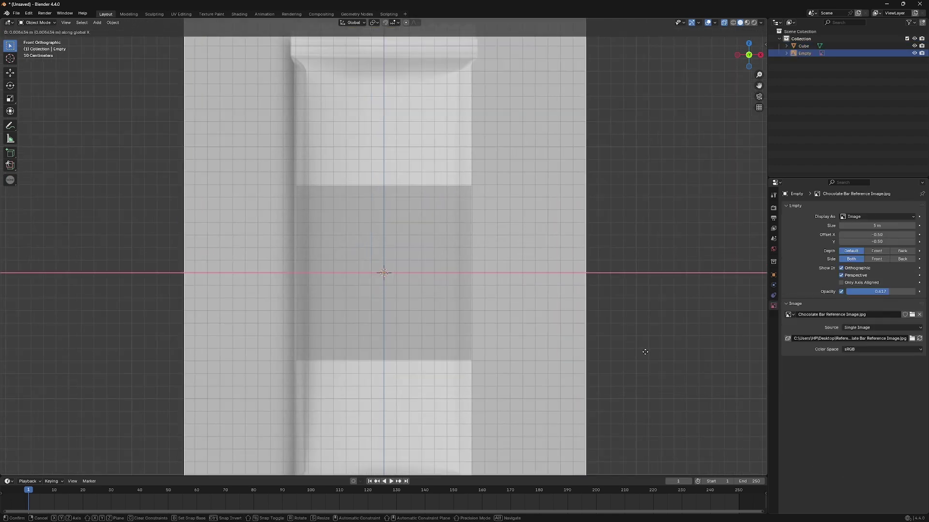
{"action": "left_click", "coordinate": [647, 354]}
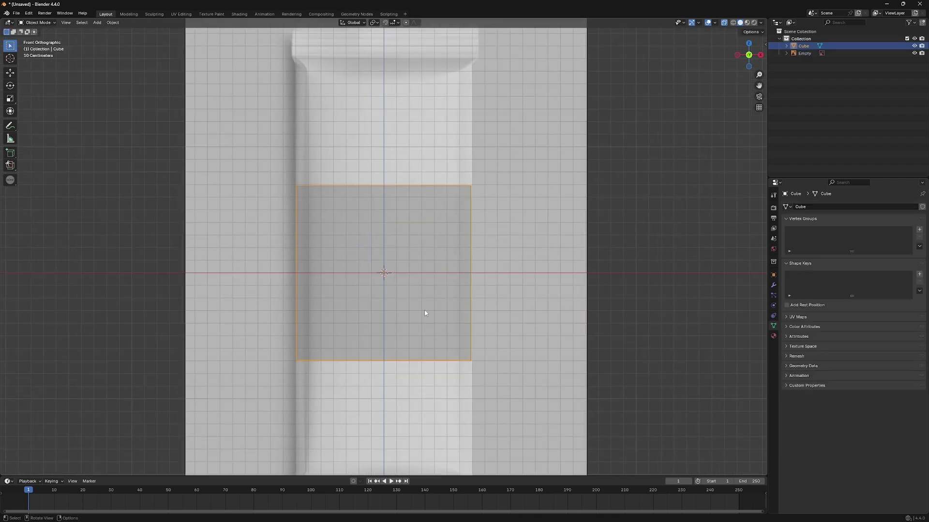
- Flatten the cube thin along Y and return to front view
{"action": "left_click", "coordinate": [424, 312]}
{"action": "key", "text": "Tab"}
{"action": "scroll", "coordinate": [540, 333], "scroll_direction": "up", "scroll_amount": 1}
{"action": "key", "text": "s"}
{"action": "middle_click_drag", "start_coordinate": [541, 333], "coordinate": [450, 317]}
{"action": "key", "text": "y"}
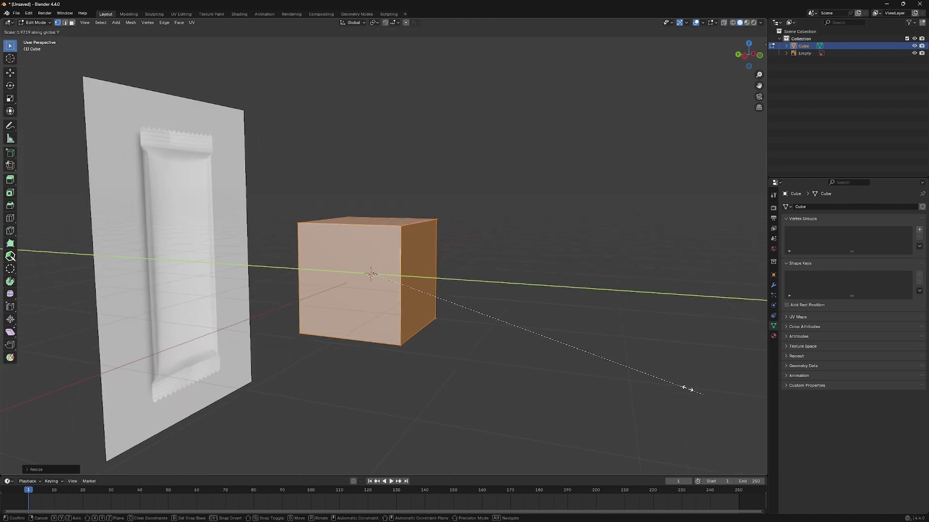
{"action": "left_click", "coordinate": [407, 273]}
{"action": "key", "text": "KP_1"}
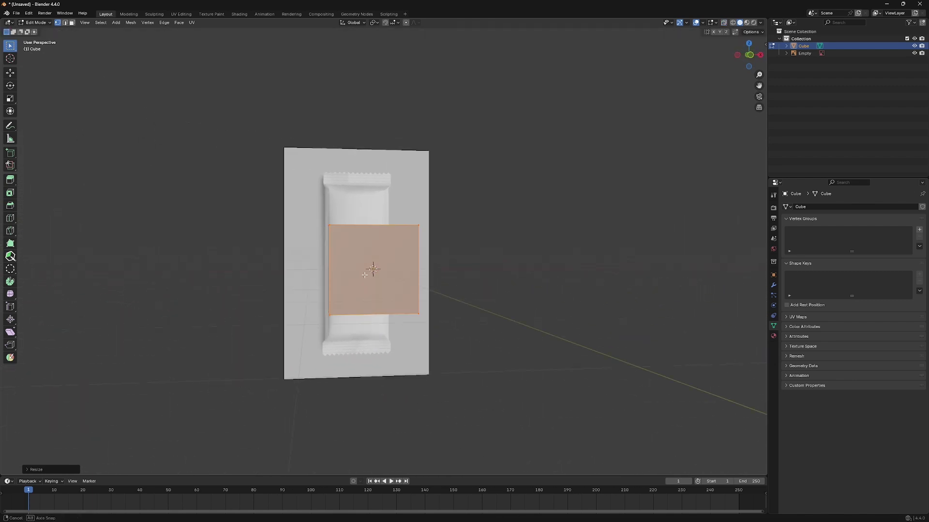
{"action": "scroll", "coordinate": [411, 253], "scroll_direction": "up", "scroll_amount": 2}
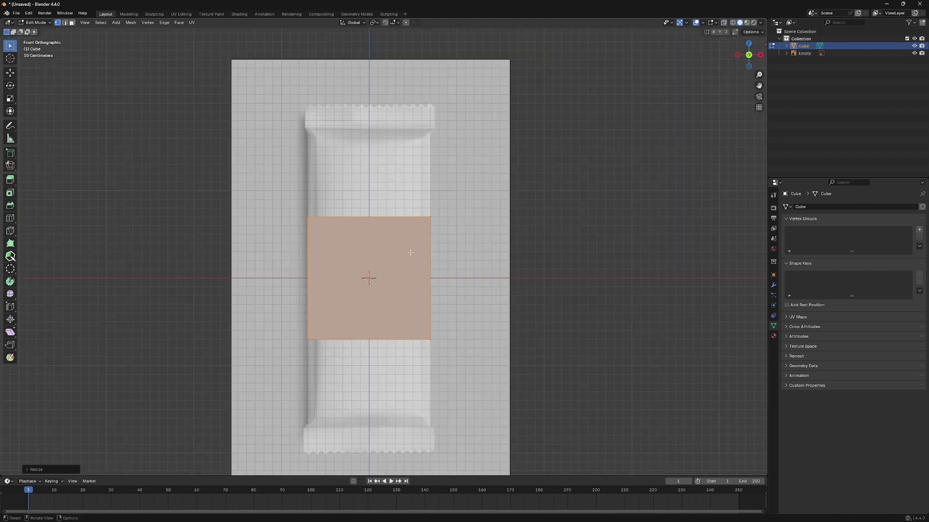
- Add a middle loop cut across the cube and delete its bottom vertices
{"action": "key", "text": "ctrl+r"}
{"action": "left_click", "coordinate": [314, 271]}
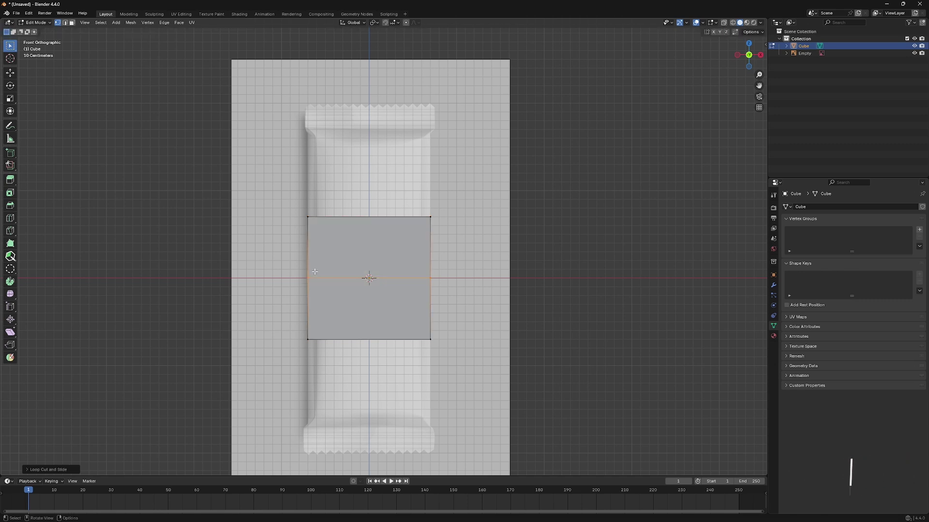
{"action": "key", "text": "alt+z"}
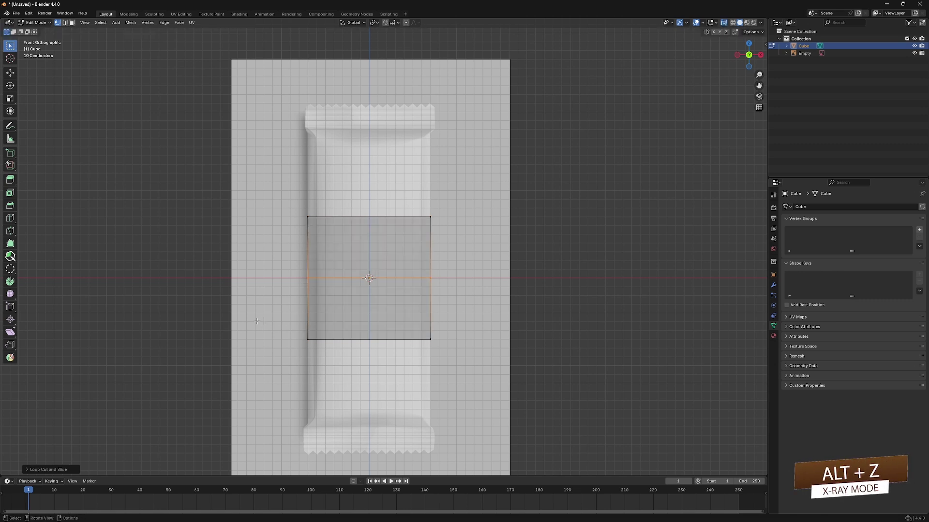
{"action": "left_click_drag", "start_coordinate": [477, 385], "coordinate": [477, 385]}
{"action": "key", "text": "x"}
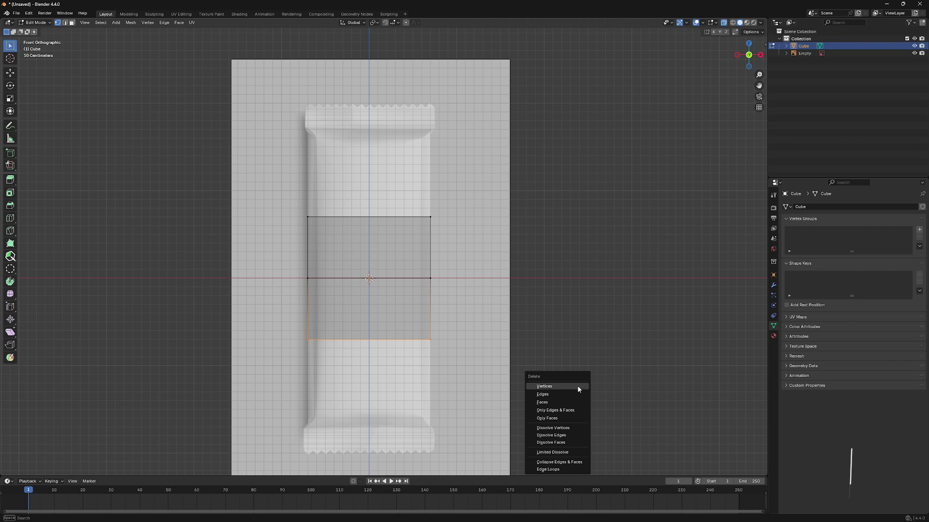
{"action": "left_click", "coordinate": [575, 386]}
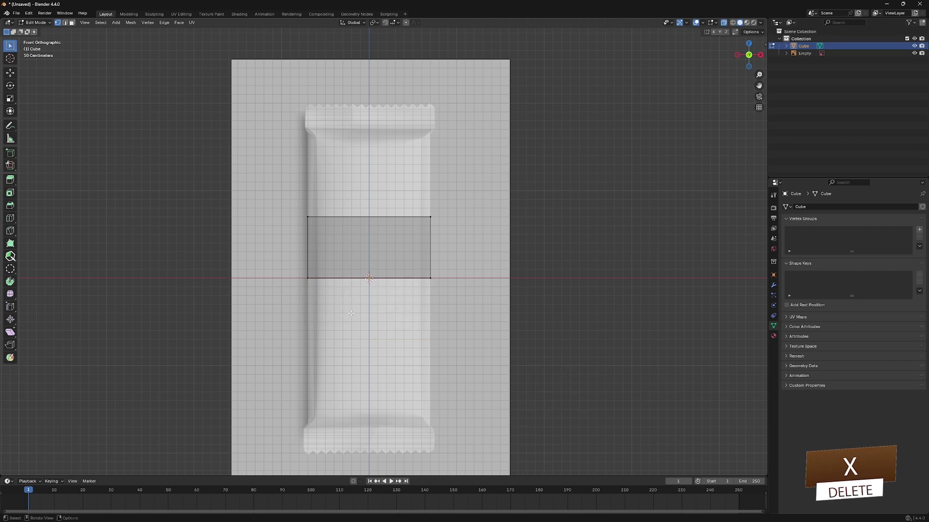
{"action": "key", "text": "Tab"}
{"action": "mouse_move", "coordinate": [343, 310]}
{"action": "middle_mouse_down"}
{"action": "mouse_move", "coordinate": [363, 262]}
{"action": "mouse_move", "coordinate": [391, 275]}
{"action": "mouse_move", "coordinate": [388, 309]}
{"action": "mouse_move", "coordinate": [330, 330]}
{"action": "mouse_move", "coordinate": [296, 293]}
{"action": "mouse_move", "coordinate": [525, 301]}
{"action": "middle_mouse_up"}
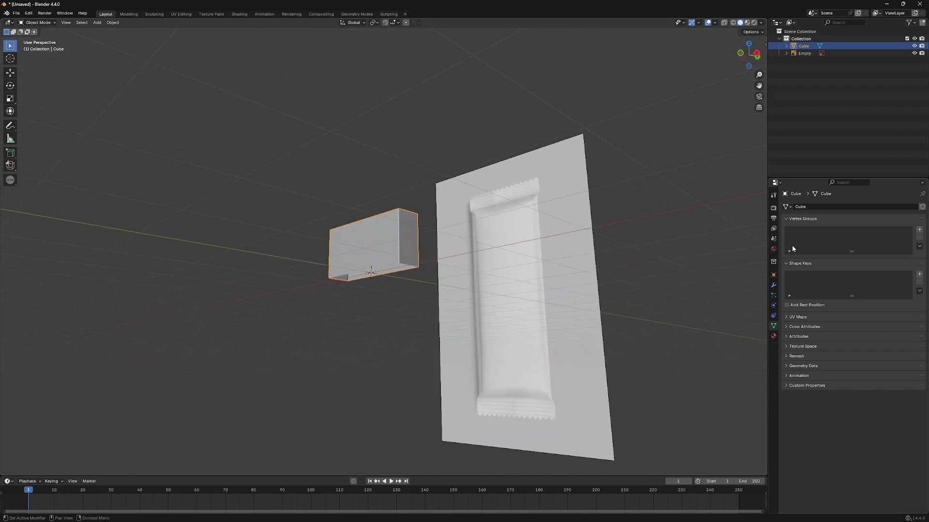
- Give the half cube a Mirror modifier using the Z axis
{"action": "left_click", "coordinate": [773, 285]}
{"action": "left_click", "coordinate": [841, 207]}
{"action": "mouse_move", "coordinate": [808, 233]}
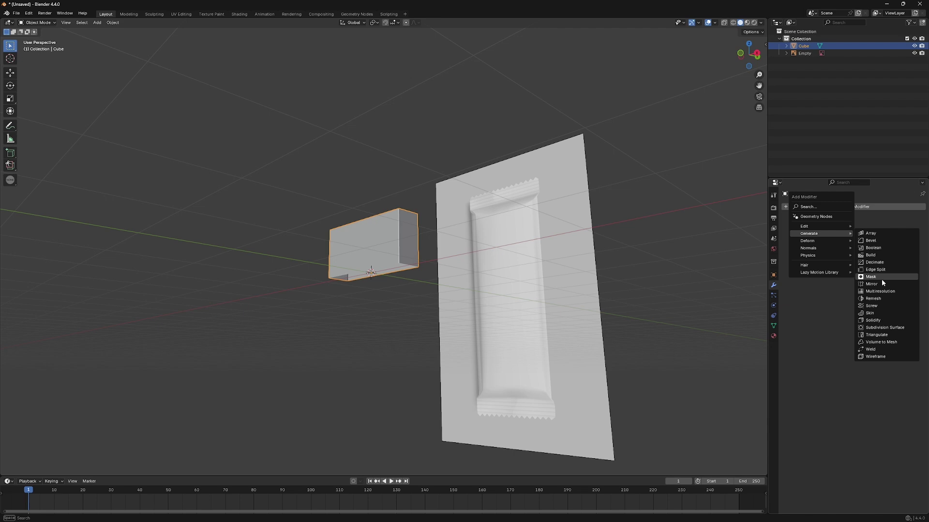
{"action": "left_click", "coordinate": [871, 284]}
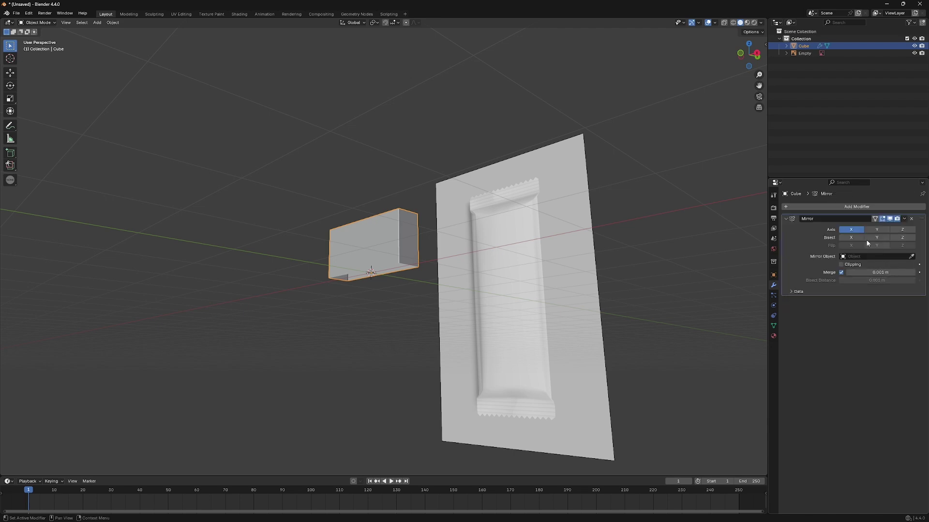
{"action": "left_click", "coordinate": [899, 229]}
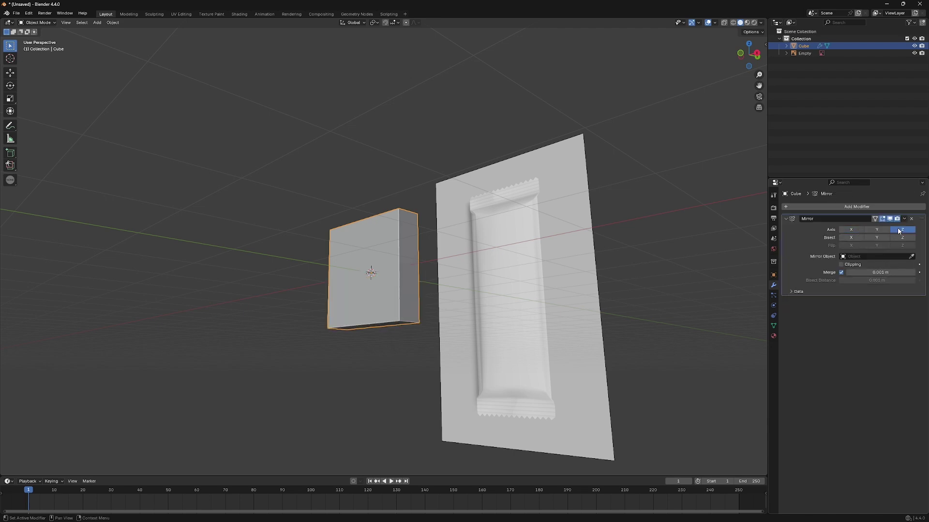
{"action": "middle_click_drag", "start_coordinate": [451, 325], "coordinate": [425, 299]}
{"action": "scroll", "coordinate": [376, 253], "scroll_direction": "up", "scroll_amount": 2}
- Move the body's top edge up along Z to the reference bar's body top
{"action": "key", "text": "Tab"}
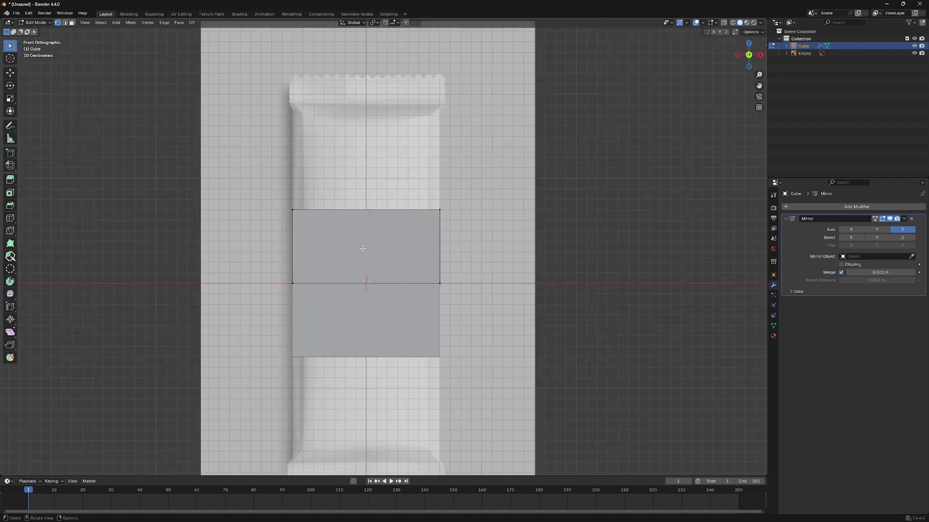
{"action": "key", "text": "alt+z"}
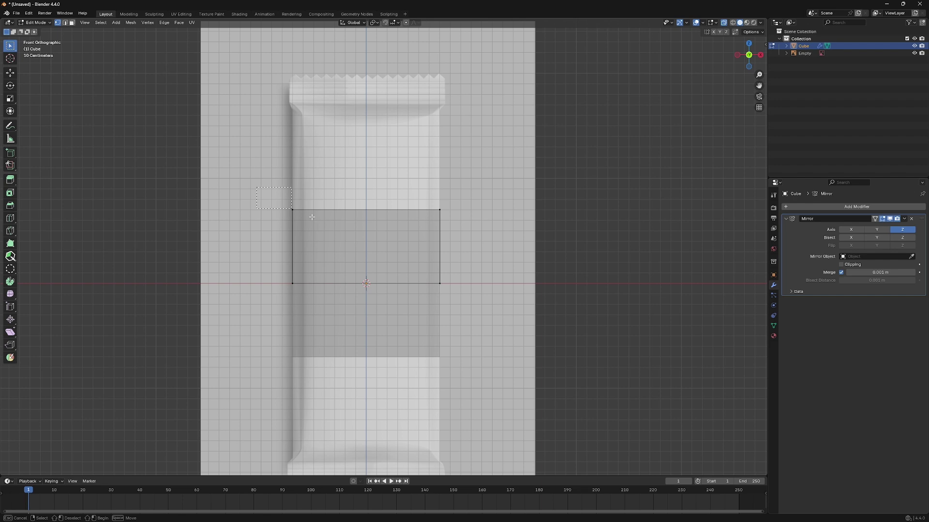
{"action": "left_click_drag", "start_coordinate": [259, 187], "coordinate": [481, 251]}
{"action": "scroll", "coordinate": [480, 251], "scroll_direction": "down", "scroll_amount": 2}
{"action": "key", "text": "g"}
{"action": "key", "text": "z"}
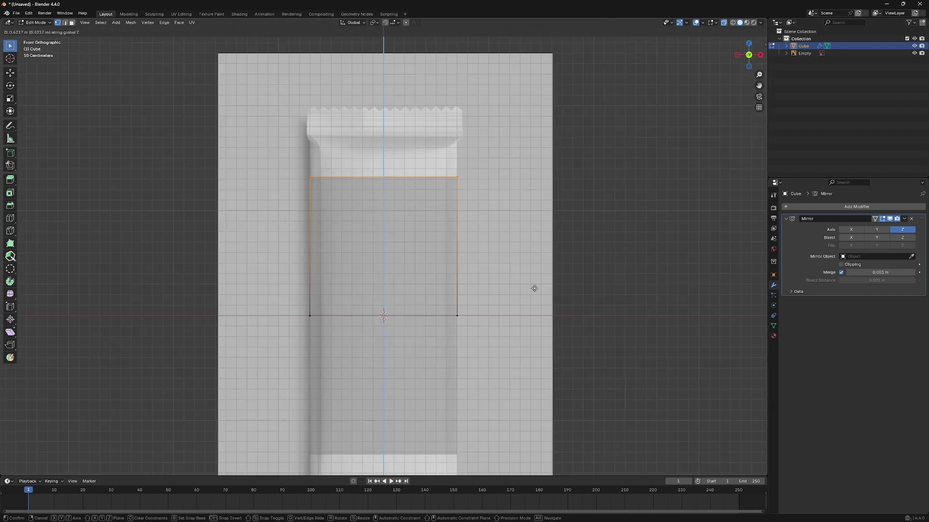
{"action": "left_click", "coordinate": [532, 276]}
{"action": "scroll", "coordinate": [508, 218], "scroll_direction": "down", "scroll_amount": 2}
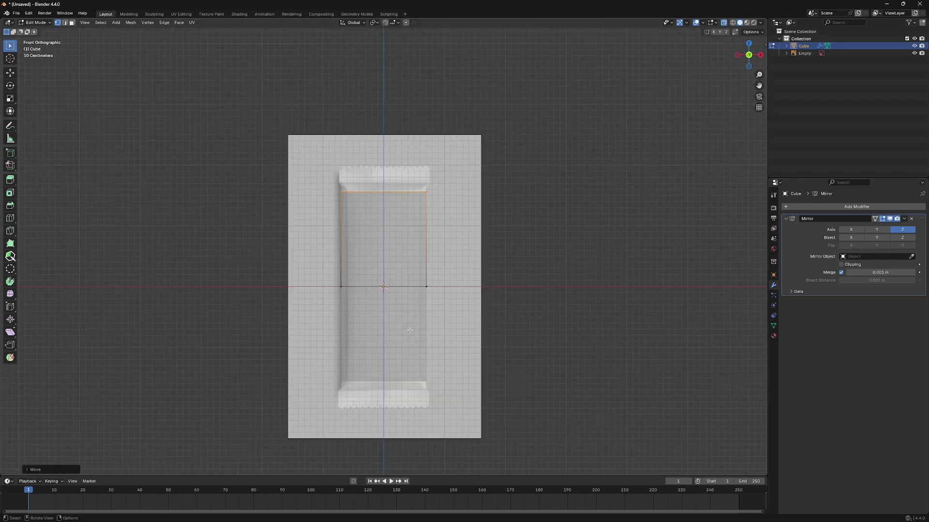
{"action": "key", "text": "alt+z"}
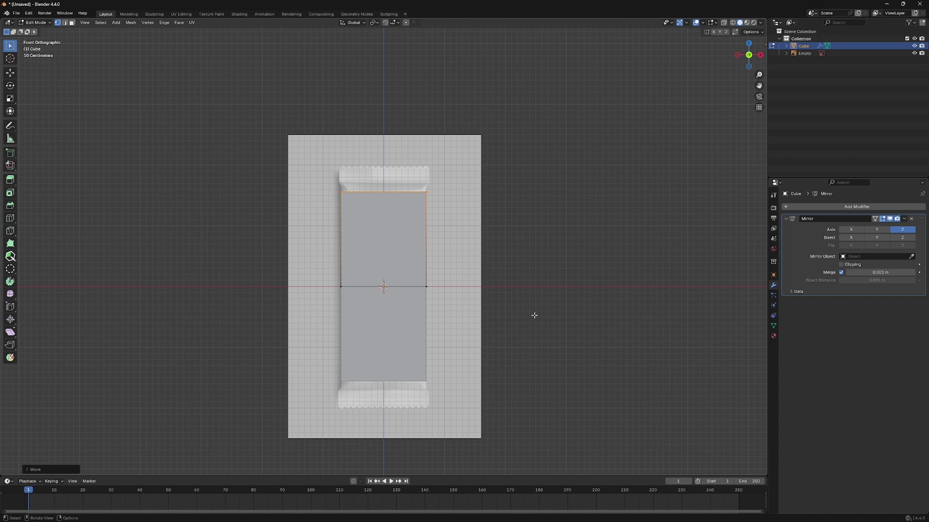
{"action": "key", "text": "g"}
{"action": "key", "text": "z"}
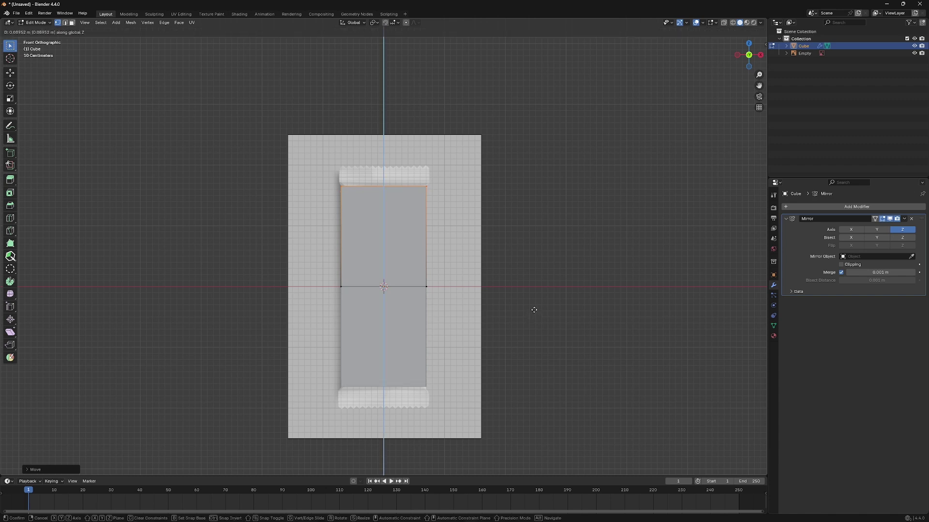
- Confirm the top edge height and extrude a flap up from it
{"action": "left_click", "coordinate": [534, 310]}
{"action": "scroll", "coordinate": [408, 207], "scroll_direction": "up", "scroll_amount": 3}
{"action": "scroll", "coordinate": [408, 208], "scroll_direction": "up", "scroll_amount": 2}
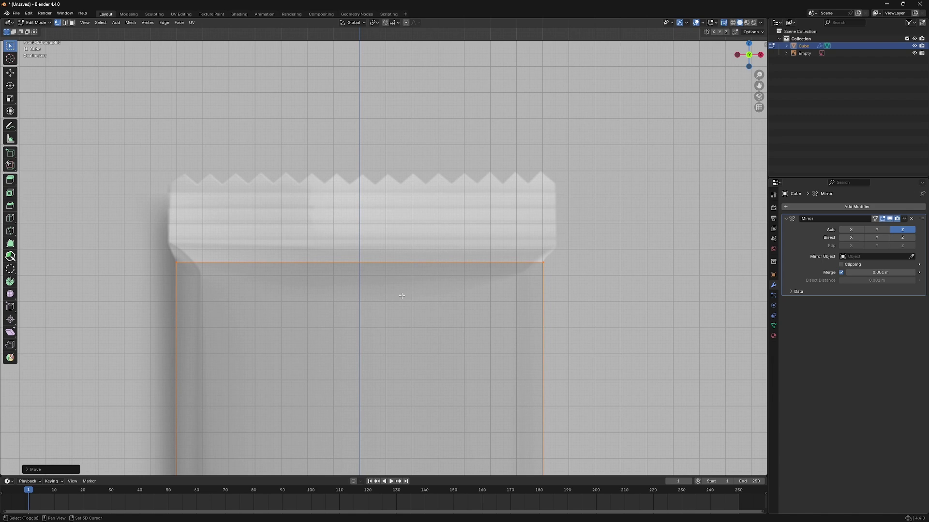
{"action": "key", "text": "g"}
{"action": "key", "text": "e"}
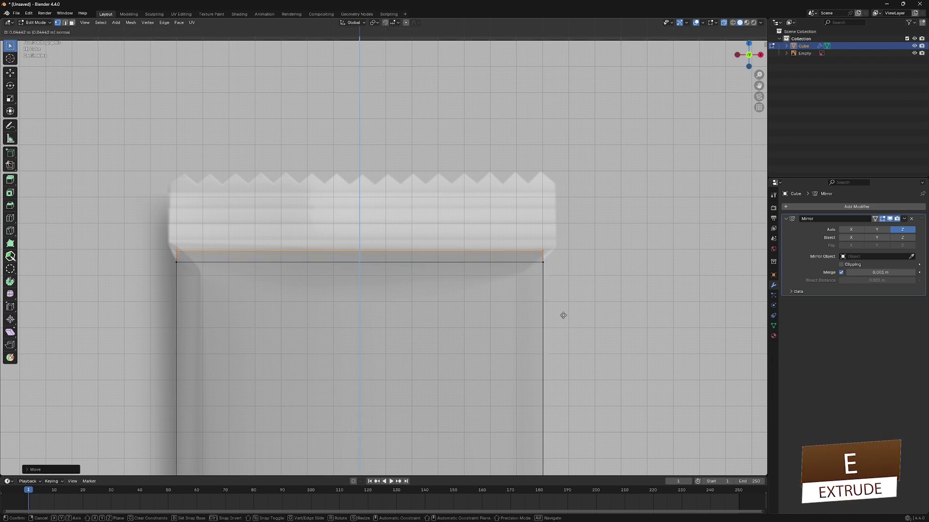
{"action": "left_click", "coordinate": [561, 313]}
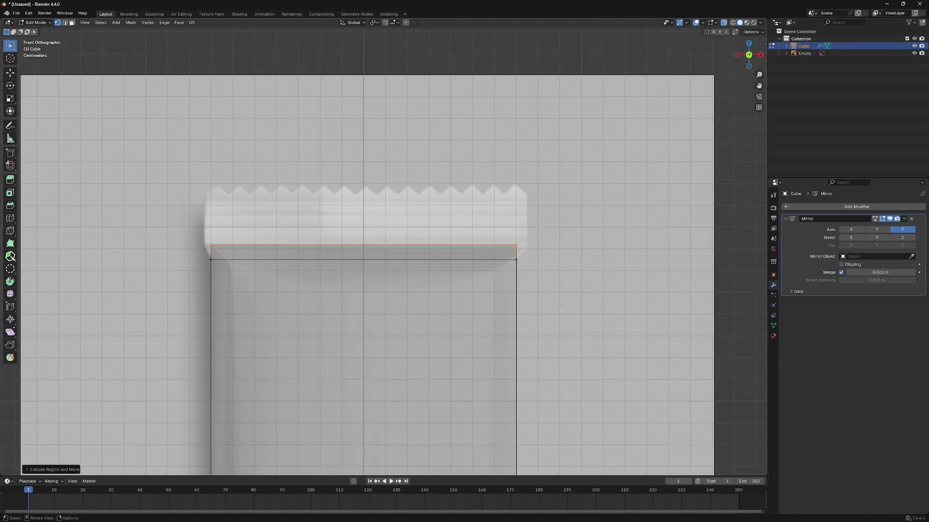
{"action": "mouse_move", "coordinate": [562, 313]}
{"action": "middle_mouse_down"}
{"action": "mouse_move", "coordinate": [515, 311]}
{"action": "mouse_move", "coordinate": [686, 372]}
{"action": "middle_mouse_up"}
- Flatten the flap edge front-to-back with two Y-axis scalings
{"action": "key", "text": "s"}
{"action": "key", "text": "y"}
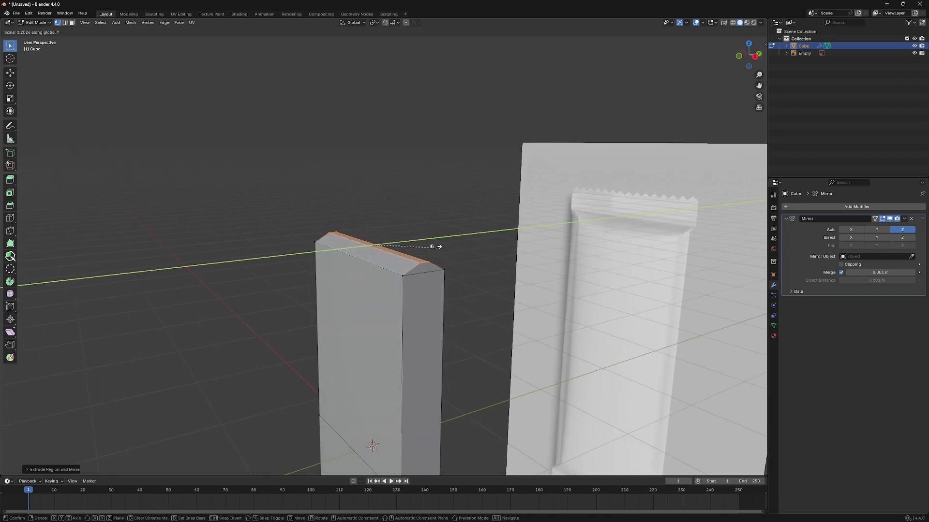
{"action": "left_click", "coordinate": [391, 231]}
{"action": "middle_click_drag", "start_coordinate": [391, 231], "coordinate": [559, 349]}
{"action": "key", "text": "s"}
{"action": "key", "text": "y"}
{"action": "left_click", "coordinate": [438, 346]}
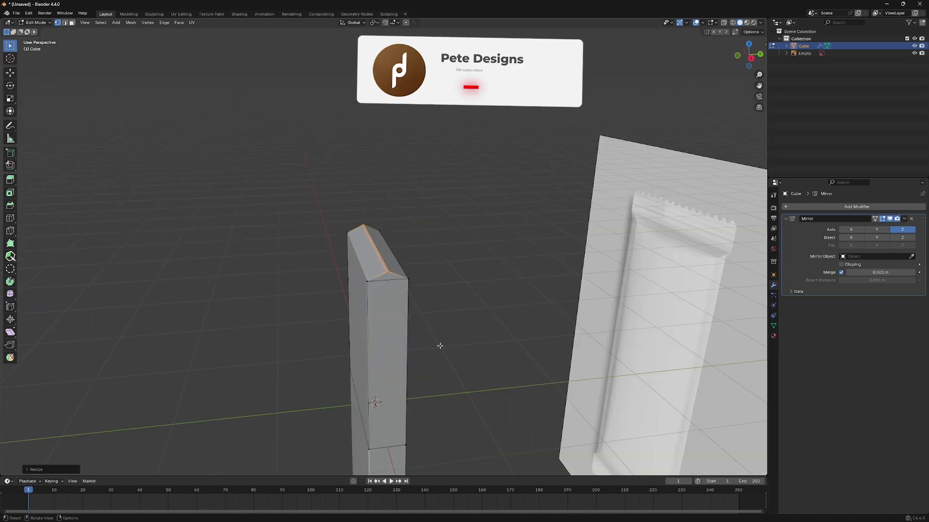
{"action": "key", "text": "KP_1"}
{"action": "scroll", "coordinate": [439, 346], "scroll_direction": "up", "scroll_amount": 3}
{"action": "scroll", "coordinate": [537, 315], "scroll_direction": "up", "scroll_amount": 3}
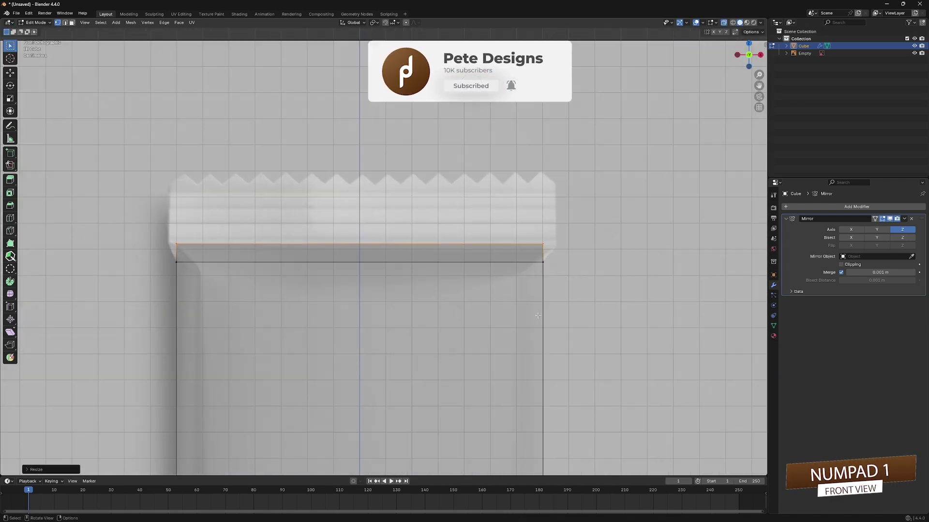
- Widen the flap slightly along X and raise its top to the zig-zag tips
{"action": "key", "text": "s"}
{"action": "key", "text": "x"}
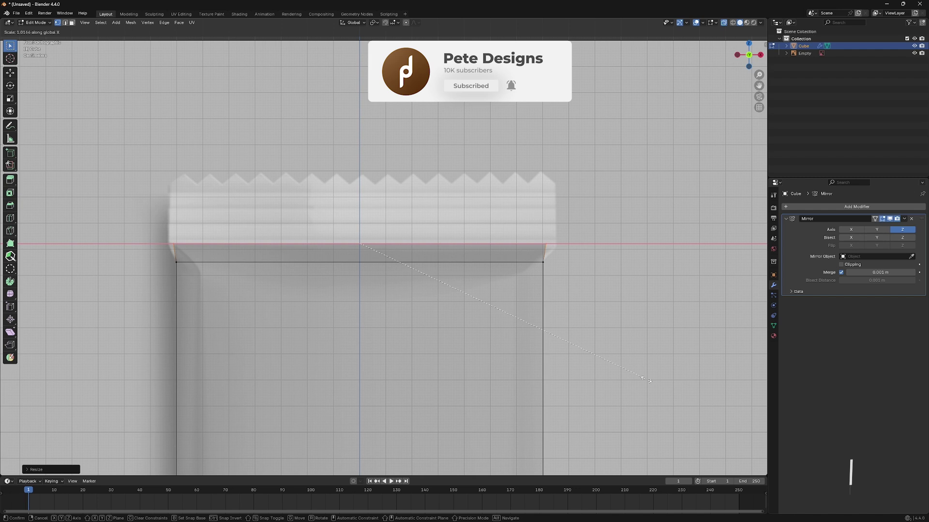
{"action": "left_click", "coordinate": [653, 384]}
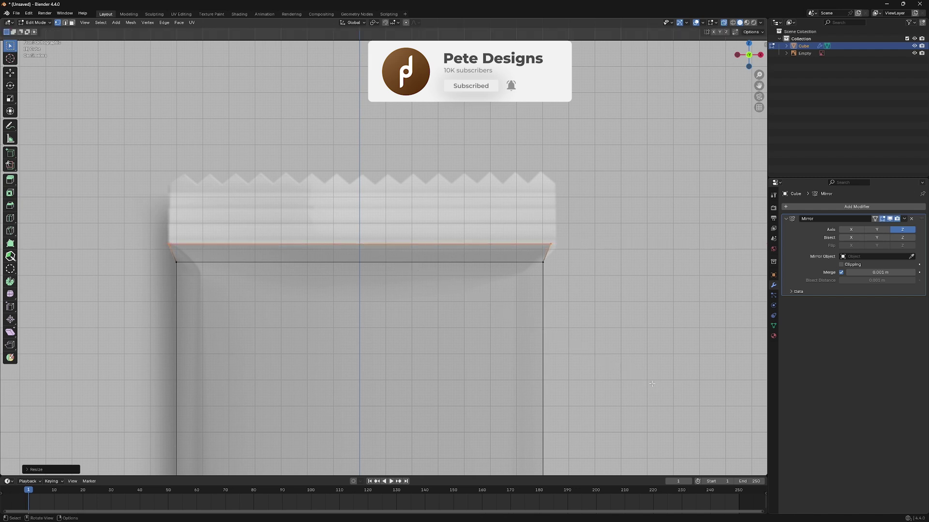
{"action": "middle_click_drag", "start_coordinate": [645, 362], "coordinate": [653, 381], "text": "shift"}
{"action": "key", "text": "g"}
{"action": "key", "text": "z"}
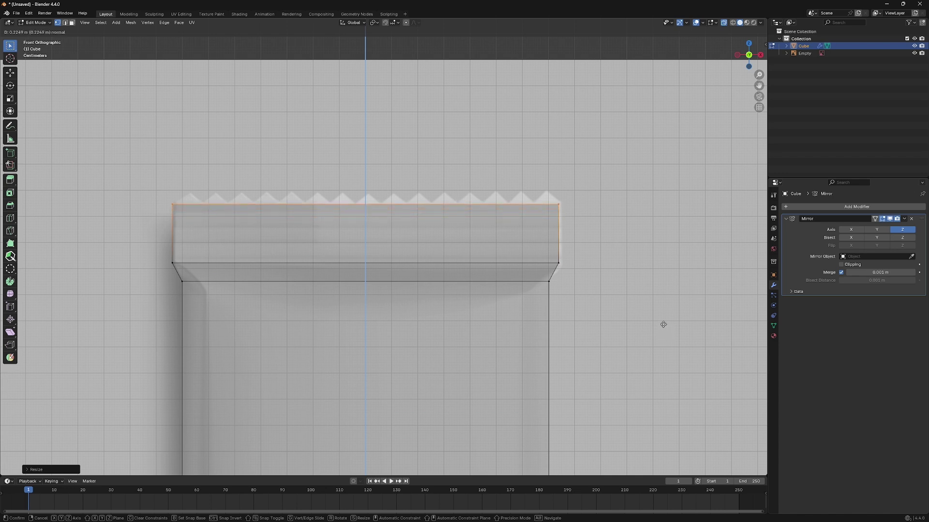
{"action": "left_click", "coordinate": [662, 324]}
{"action": "mouse_move", "coordinate": [662, 324]}
{"action": "middle_mouse_down"}
{"action": "mouse_move", "coordinate": [412, 341]}
{"action": "mouse_move", "coordinate": [486, 328]}
{"action": "mouse_move", "coordinate": [516, 342]}
{"action": "mouse_move", "coordinate": [478, 341]}
{"action": "middle_mouse_up"}
{"action": "scroll", "coordinate": [412, 341], "scroll_direction": "down", "scroll_amount": 3}
{"action": "key", "text": "Tab"}
- Scale the selected upper body faces along Y to slim the body's depth
{"action": "key", "text": "KP_1"}
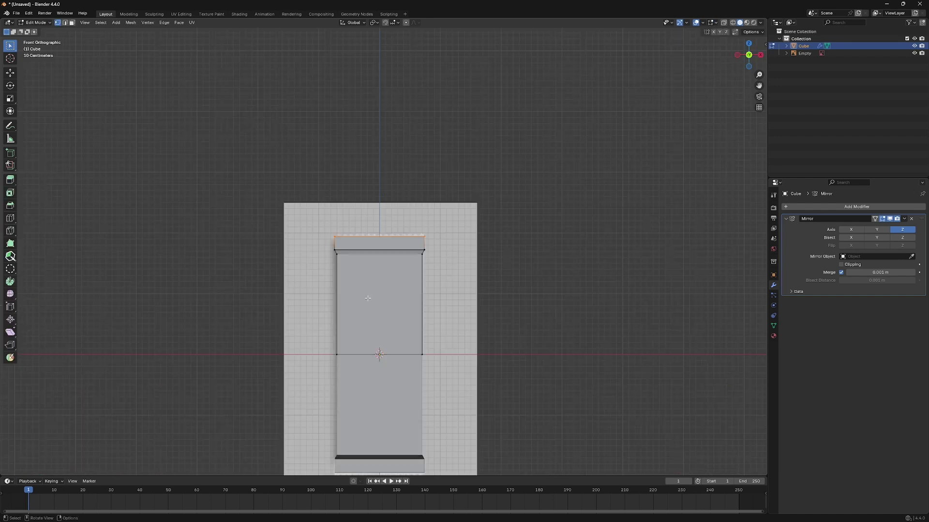
{"action": "key", "text": "Tab"}
{"action": "scroll", "coordinate": [372, 265], "scroll_direction": "up", "scroll_amount": 3}
{"action": "scroll", "coordinate": [375, 221], "scroll_direction": "up", "scroll_amount": 1}
{"action": "left_click_drag", "start_coordinate": [275, 118], "coordinate": [460, 283]}
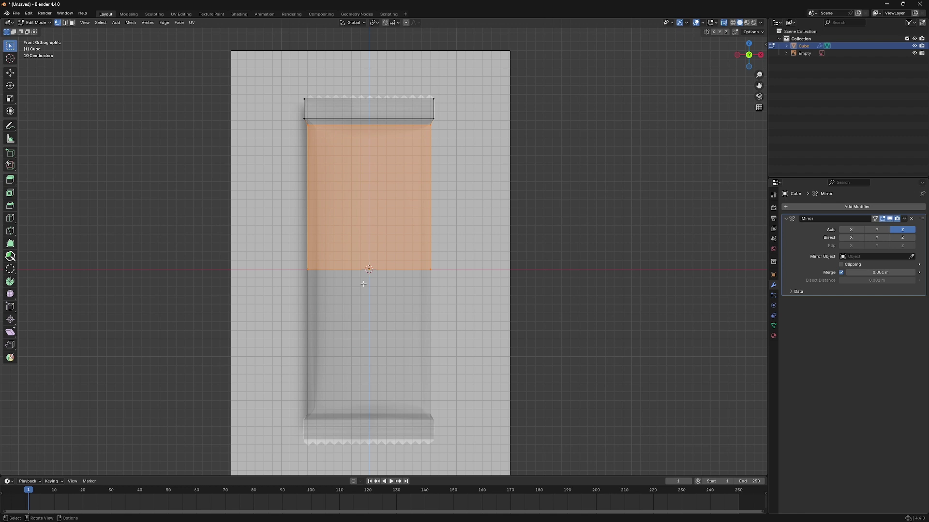
{"action": "mouse_move", "coordinate": [435, 290]}
{"action": "middle_mouse_down"}
{"action": "mouse_move", "coordinate": [544, 305]}
{"action": "mouse_move", "coordinate": [363, 276]}
{"action": "middle_mouse_up"}
{"action": "key", "text": "s"}
{"action": "key", "text": "y"}
{"action": "left_click", "coordinate": [596, 347]}
{"action": "scroll", "coordinate": [407, 240], "scroll_direction": "up", "scroll_amount": 3}
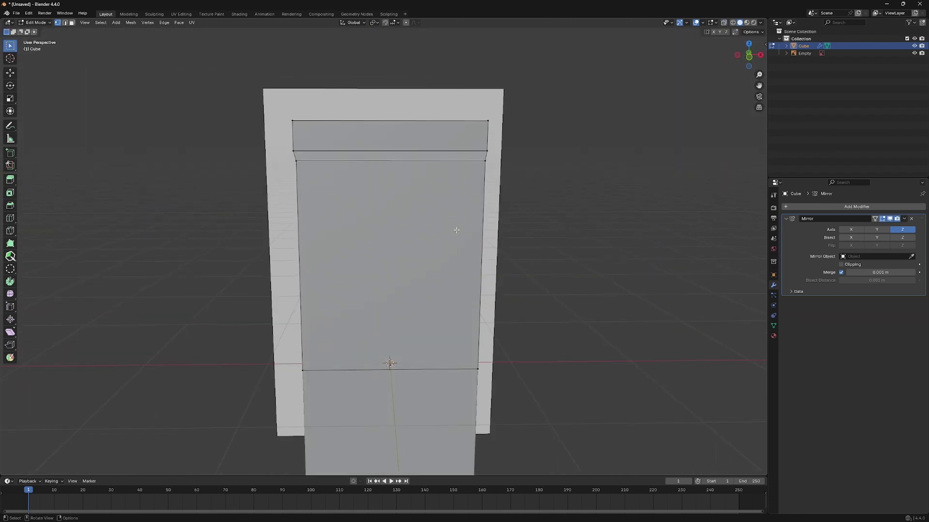
{"action": "middle_click_drag", "start_coordinate": [474, 217], "coordinate": [426, 226]}
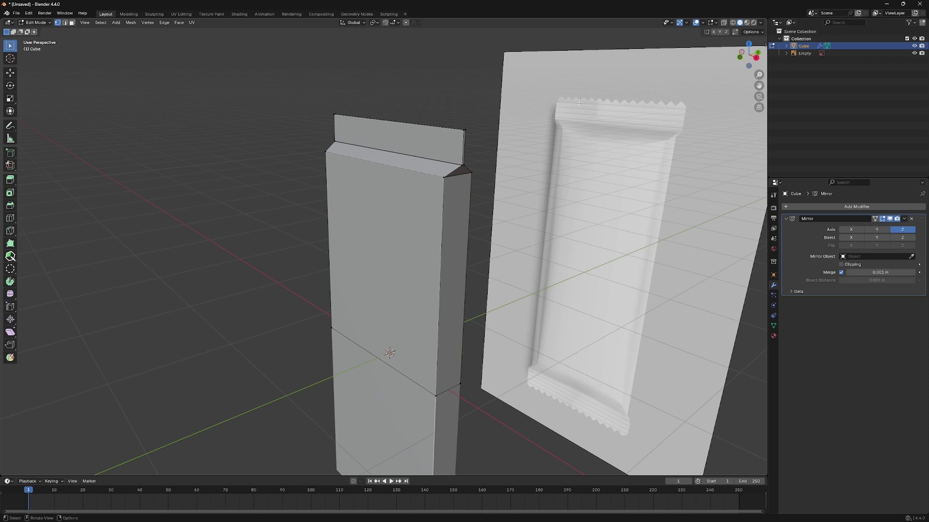
- Add 41 vertical loop cuts across the body and flap, then select the whole mesh
{"action": "middle_click_drag", "start_coordinate": [481, 221], "coordinate": [377, 189]}
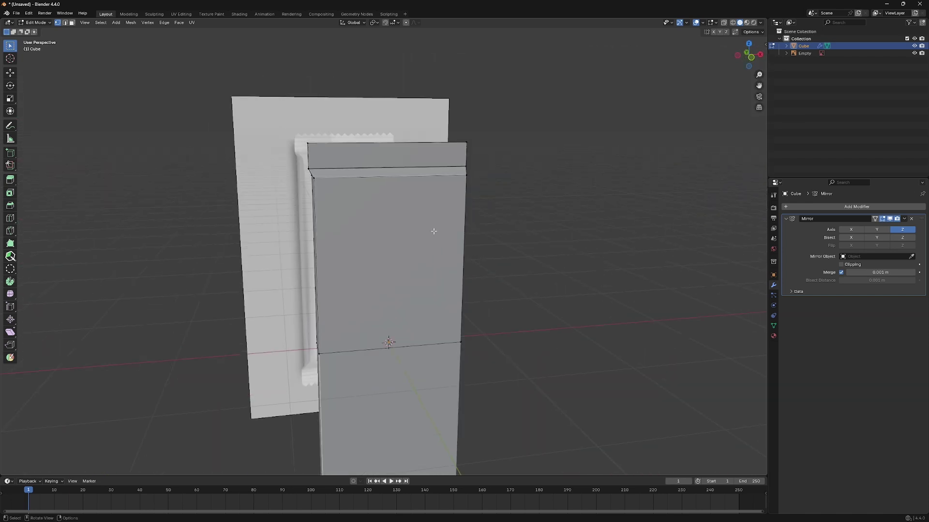
{"action": "key", "text": "ctrl+r"}
{"action": "scroll", "coordinate": [385, 239], "scroll_direction": "up", "scroll_amount": 2}
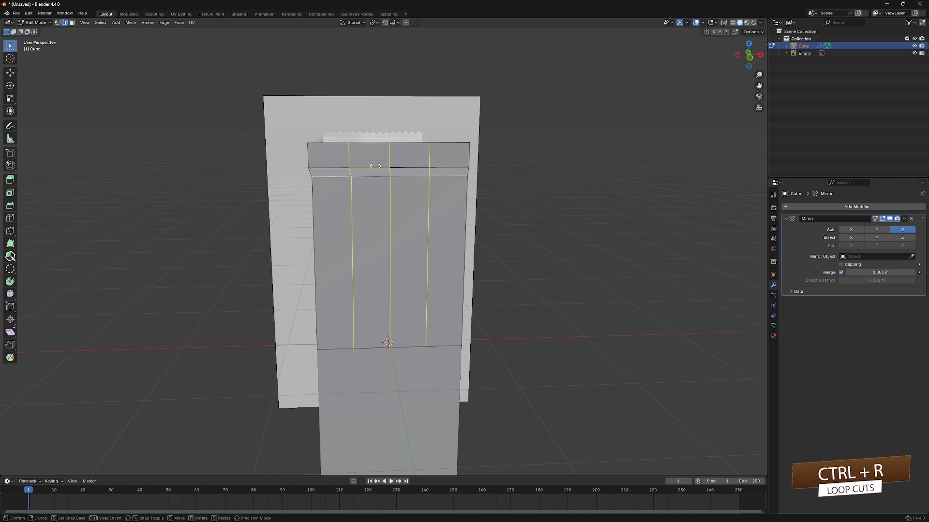
{"action": "left_click", "coordinate": [385, 240]}
{"action": "type", "text": "50"}
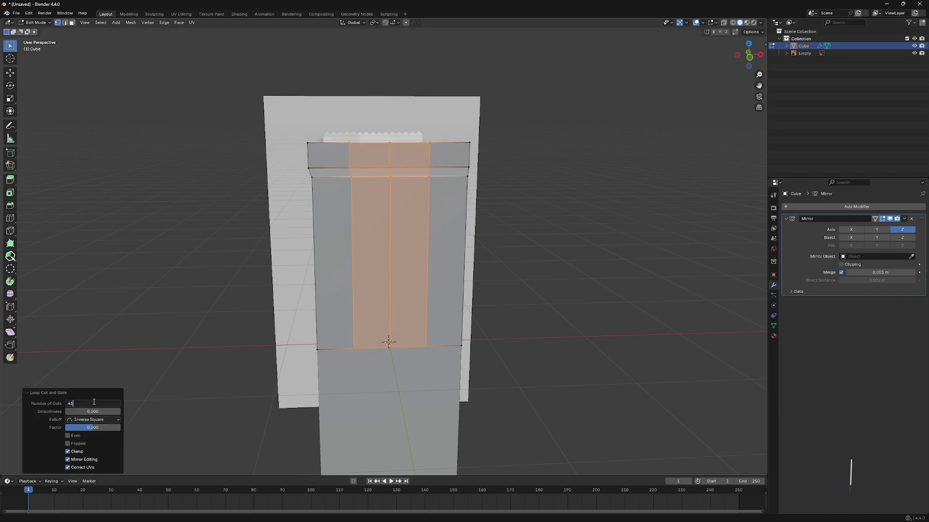
{"action": "key", "text": "Return"}
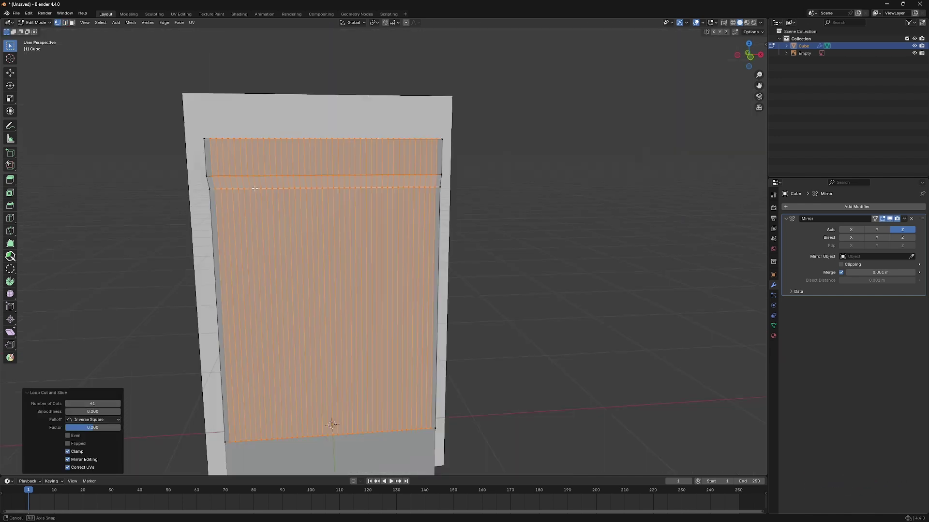
{"action": "middle_click_drag", "start_coordinate": [352, 282], "coordinate": [305, 261]}
{"action": "key", "text": "KP_7"}
{"action": "scroll", "coordinate": [240, 239], "scroll_direction": "up", "scroll_amount": 2}
{"action": "scroll", "coordinate": [240, 239], "scroll_direction": "up", "scroll_amount": 1}
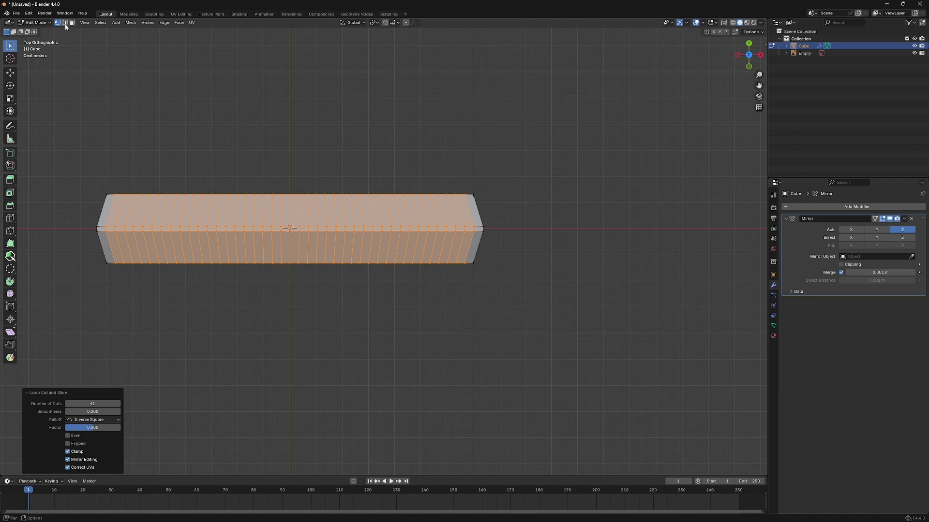
{"action": "key", "text": "a"}
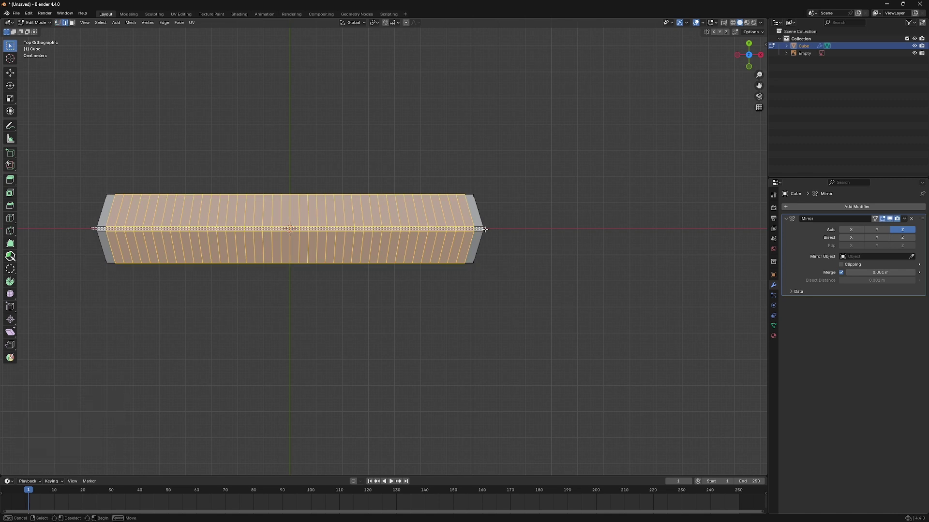
- Checker-deselect the flap's top edge loop and raise the remaining points along Z
{"action": "left_click", "coordinate": [486, 229], "text": "alt"}
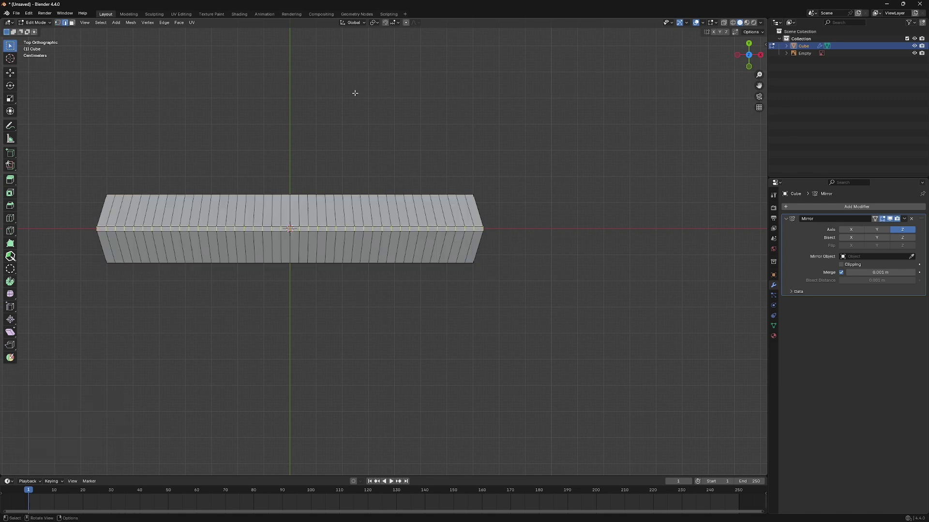
{"action": "left_click", "coordinate": [102, 23]}
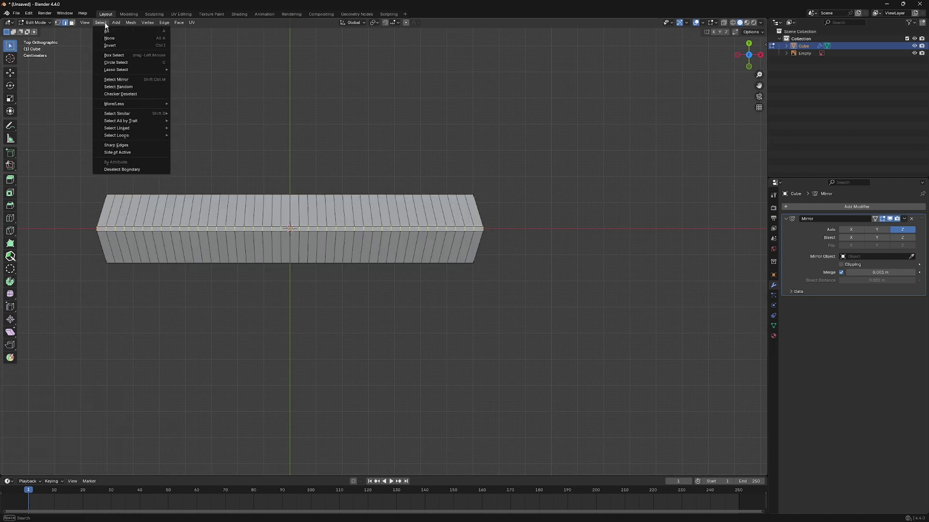
{"action": "left_click", "coordinate": [115, 95]}
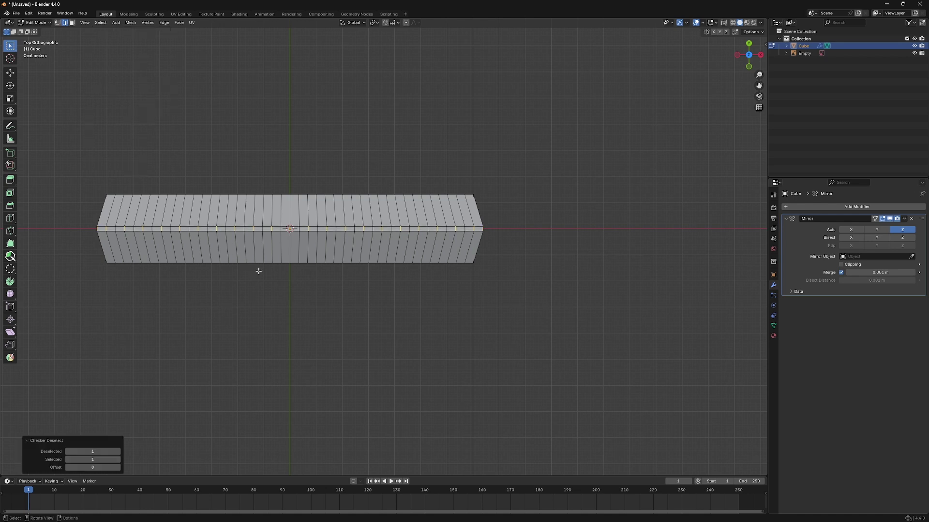
{"action": "key", "text": "KP_1"}
{"action": "scroll", "coordinate": [216, 279], "scroll_direction": "up", "scroll_amount": 2}
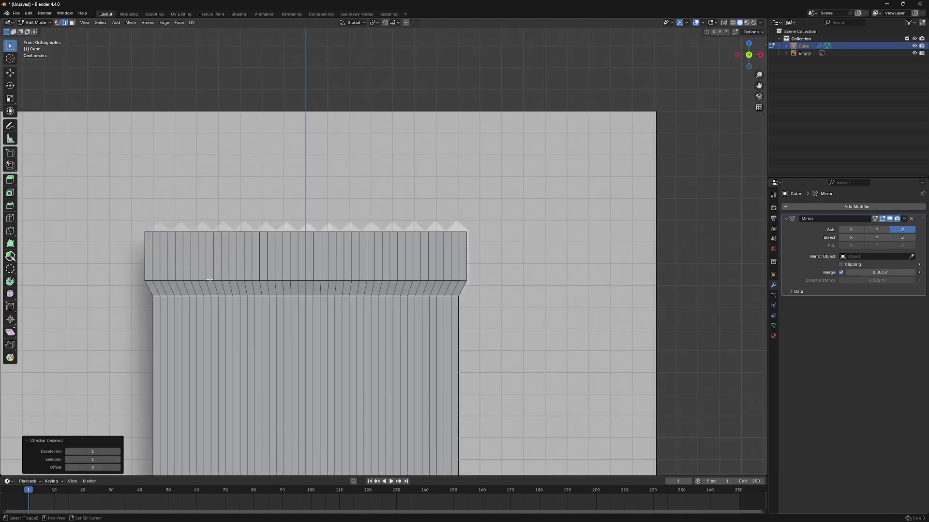
{"action": "scroll", "coordinate": [216, 279], "scroll_direction": "up", "scroll_amount": 3}
{"action": "scroll", "coordinate": [290, 291], "scroll_direction": "up", "scroll_amount": 1}
{"action": "key", "text": "g"}
{"action": "key", "text": "z"}
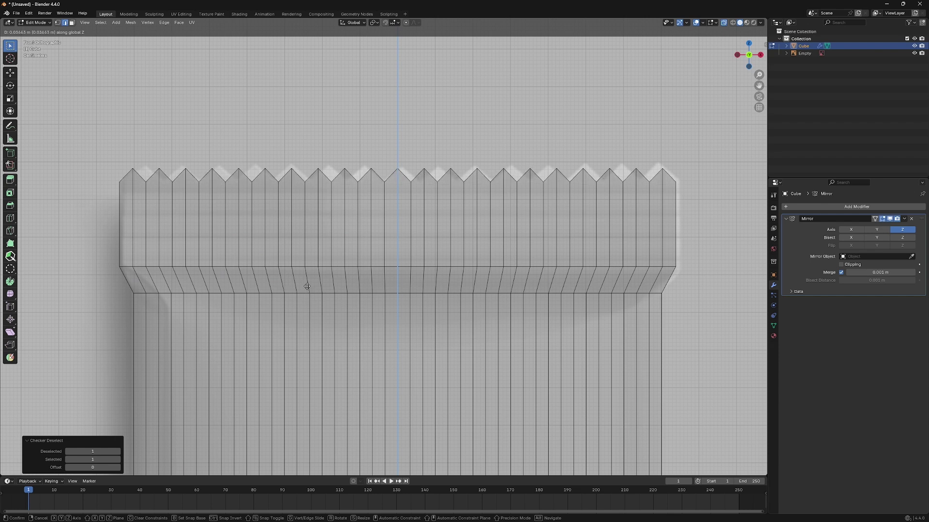
{"action": "left_click", "coordinate": [307, 285]}
{"action": "scroll", "coordinate": [307, 284], "scroll_direction": "down", "scroll_amount": 3}
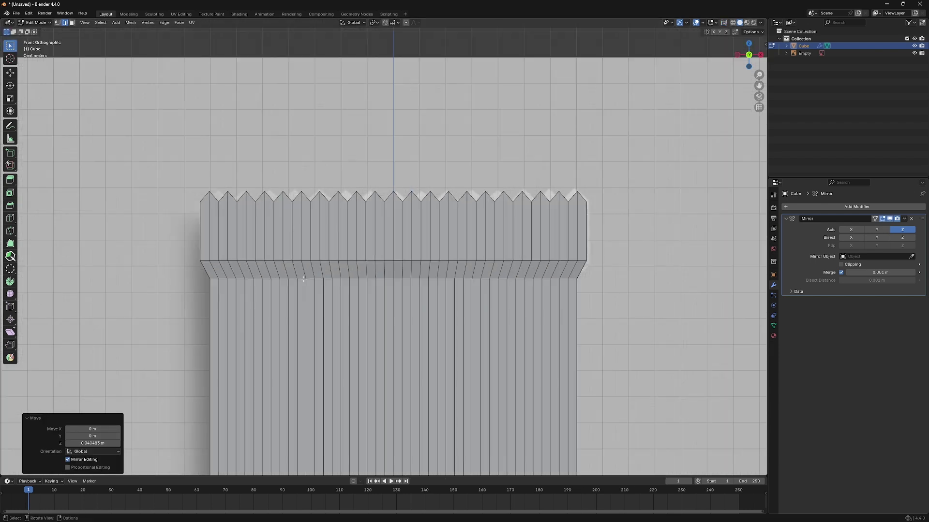
{"action": "key", "text": "Tab"}
{"action": "mouse_move", "coordinate": [392, 262]}
{"action": "middle_mouse_down"}
{"action": "mouse_move", "coordinate": [364, 269]}
{"action": "mouse_move", "coordinate": [361, 295]}
{"action": "middle_mouse_up"}
{"action": "scroll", "coordinate": [364, 266], "scroll_direction": "down", "scroll_amount": 4}
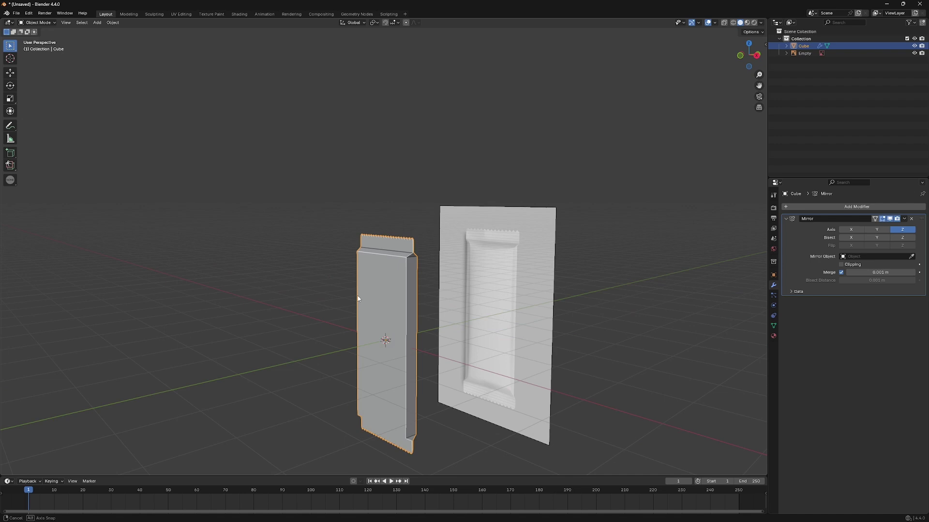
- Add a Subdivision Surface modifier to the wrapper bar, then enter Edit Mode
{"action": "left_click", "coordinate": [845, 210]}
{"action": "mouse_move", "coordinate": [812, 208]}
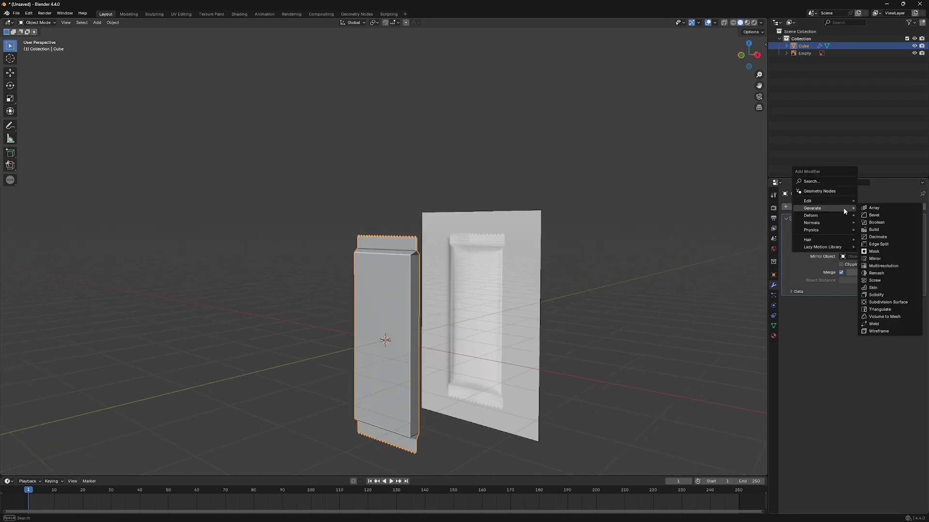
{"action": "left_click", "coordinate": [884, 302]}
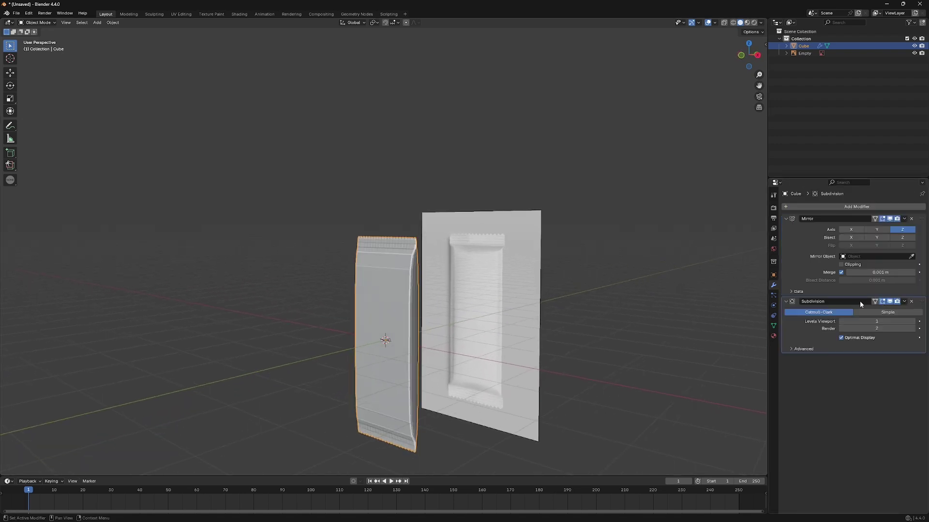
{"action": "scroll", "coordinate": [413, 296], "scroll_direction": "up", "scroll_amount": 2}
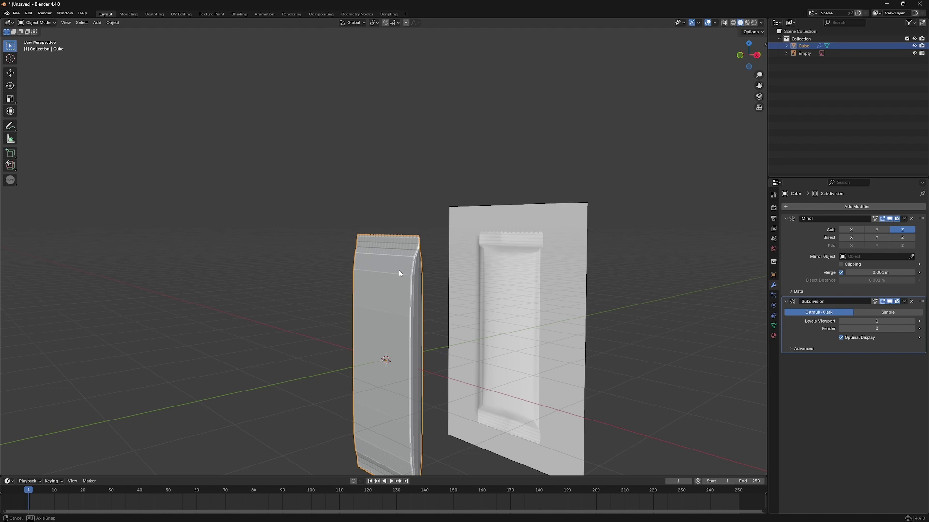
{"action": "middle_click_drag", "start_coordinate": [406, 270], "coordinate": [409, 270]}
{"action": "key", "text": "Tab"}
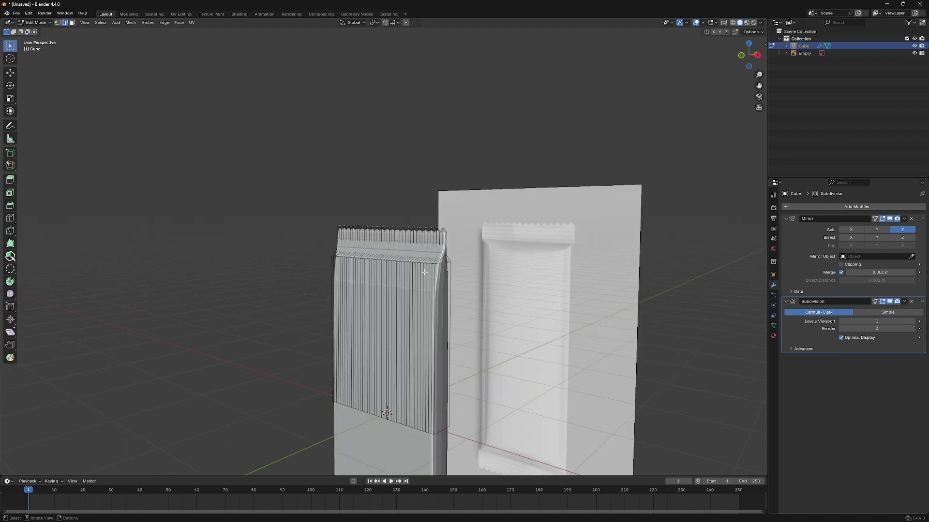
- Hide the subdivision in Edit Mode and add a straightened edge loop across the crimped strip
{"action": "left_click", "coordinate": [889, 302]}
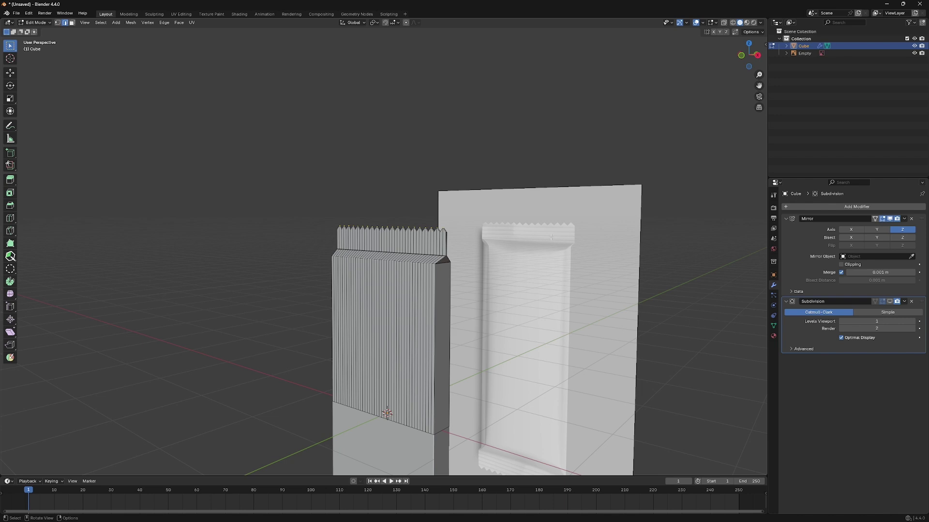
{"action": "mouse_move", "coordinate": [425, 261]}
{"action": "middle_mouse_down"}
{"action": "mouse_move", "coordinate": [459, 265]}
{"action": "mouse_move", "coordinate": [397, 243]}
{"action": "middle_mouse_up"}
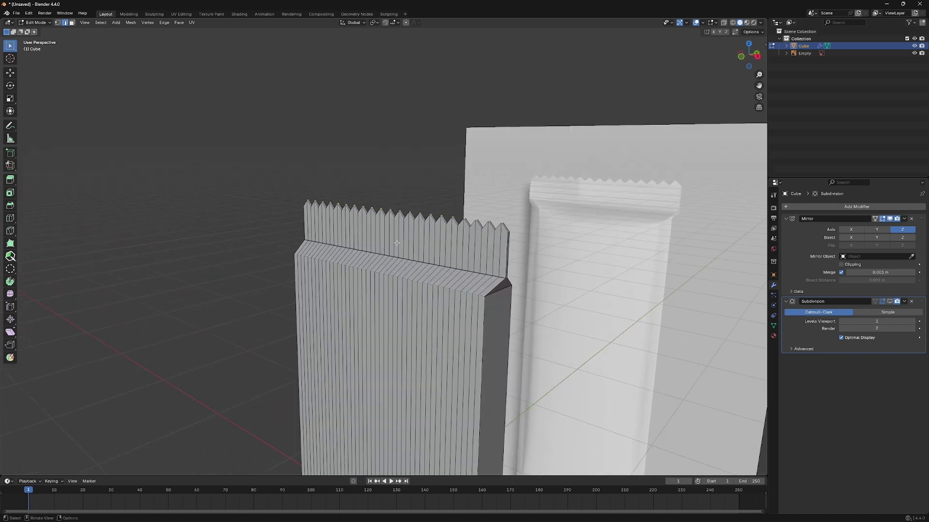
{"action": "key", "text": "ctrl+r"}
{"action": "left_click", "coordinate": [371, 232]}
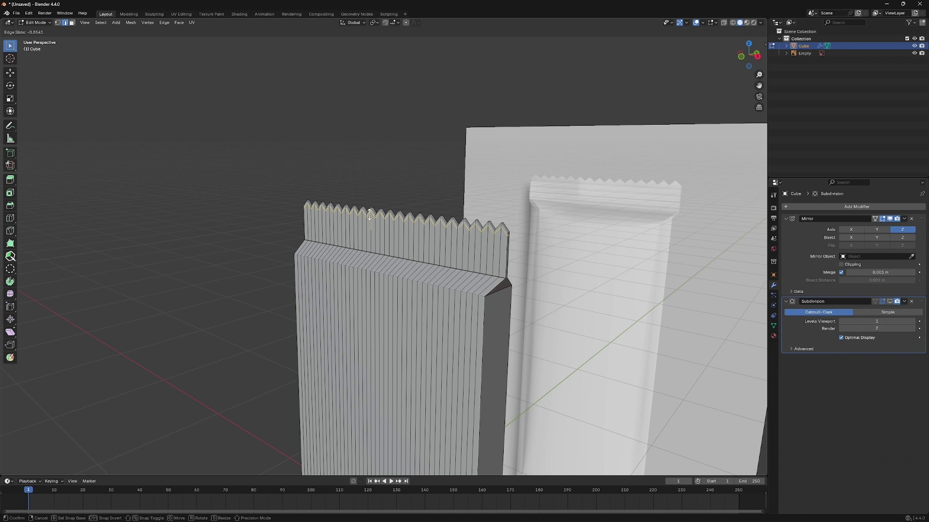
{"action": "left_click", "coordinate": [370, 214]}
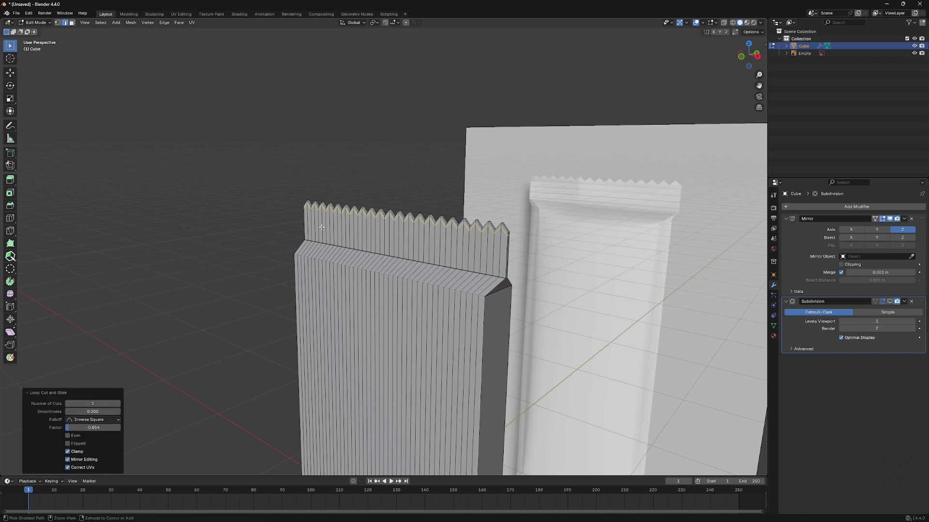
{"action": "key", "text": "g"}
{"action": "key", "text": "g"}
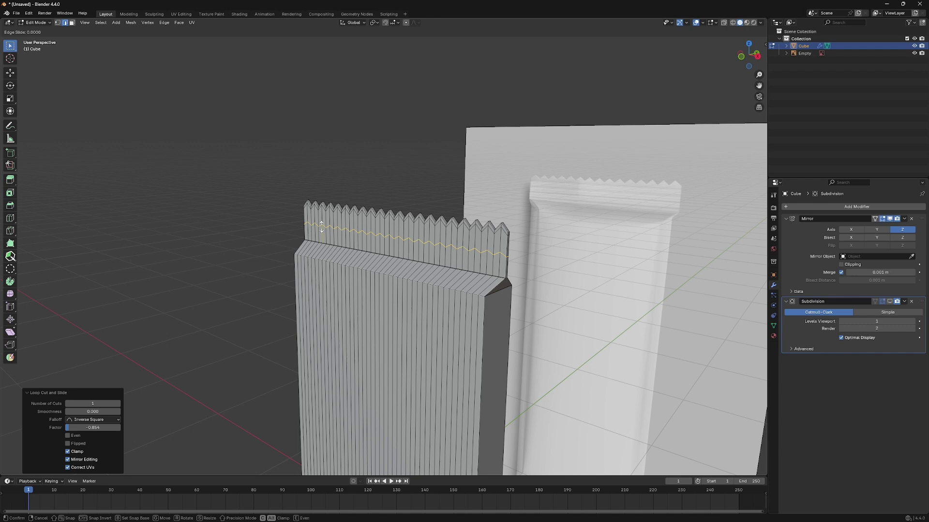
{"action": "key", "text": "e"}
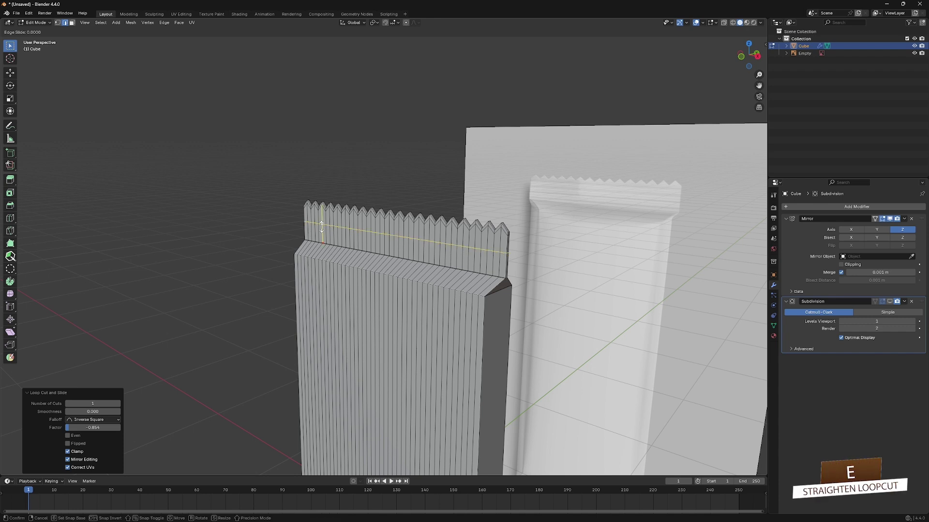
{"action": "left_click", "coordinate": [320, 240]}
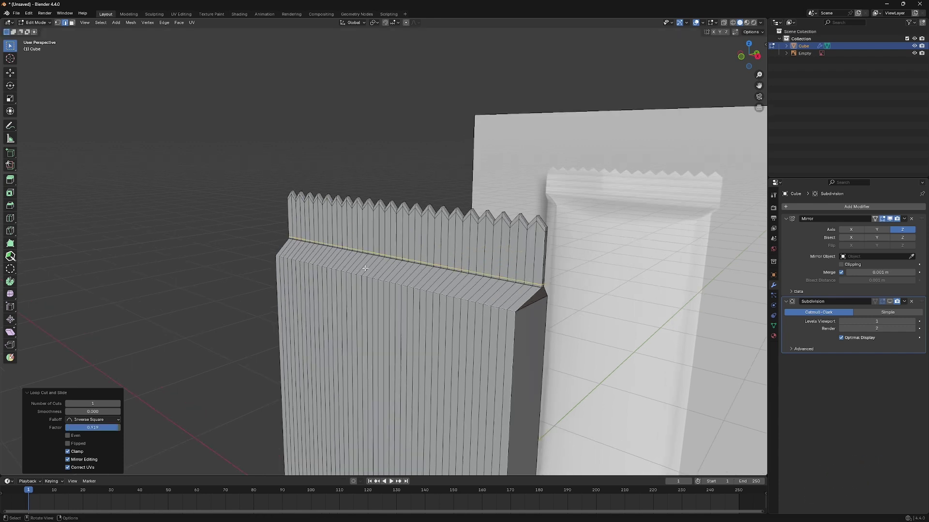
- Slide another edge loop near the top of the body, then leave Edit Mode
{"action": "middle_click_drag", "start_coordinate": [349, 261], "coordinate": [416, 291]}
{"action": "scroll", "coordinate": [416, 292], "scroll_direction": "down", "scroll_amount": 3}
{"action": "key", "text": "g"}
{"action": "key", "text": "g"}
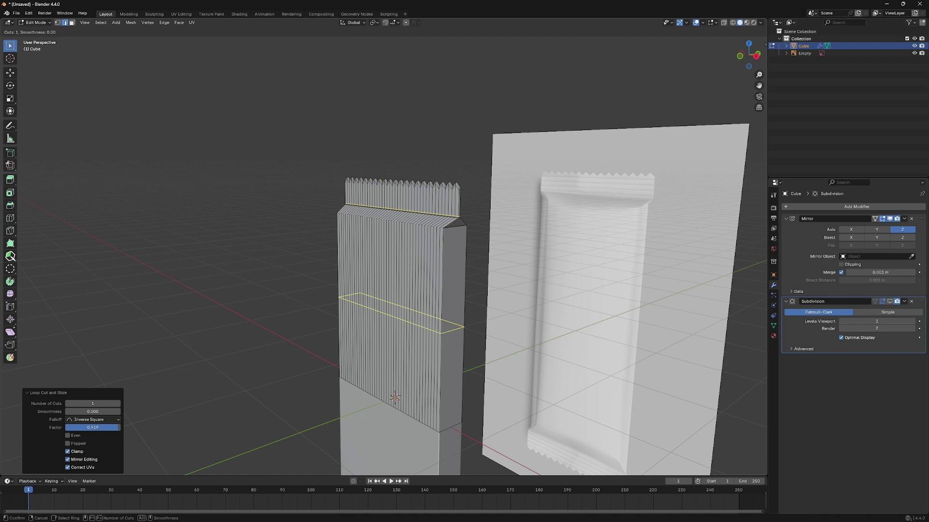
{"action": "left_click", "coordinate": [392, 239]}
{"action": "key", "text": "Tab"}
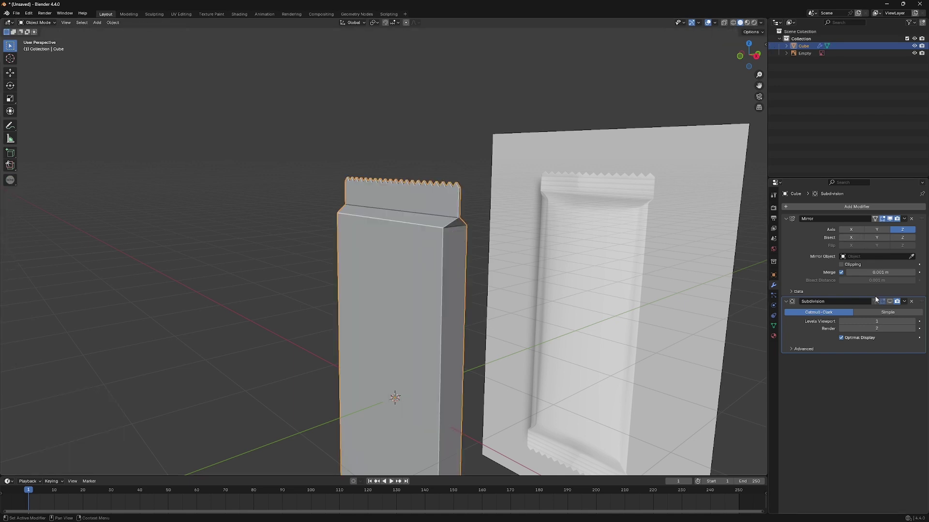
- Show subdivision in Edit Mode again and edge-slide the loop below the top shoulder
{"action": "left_click", "coordinate": [890, 302]}
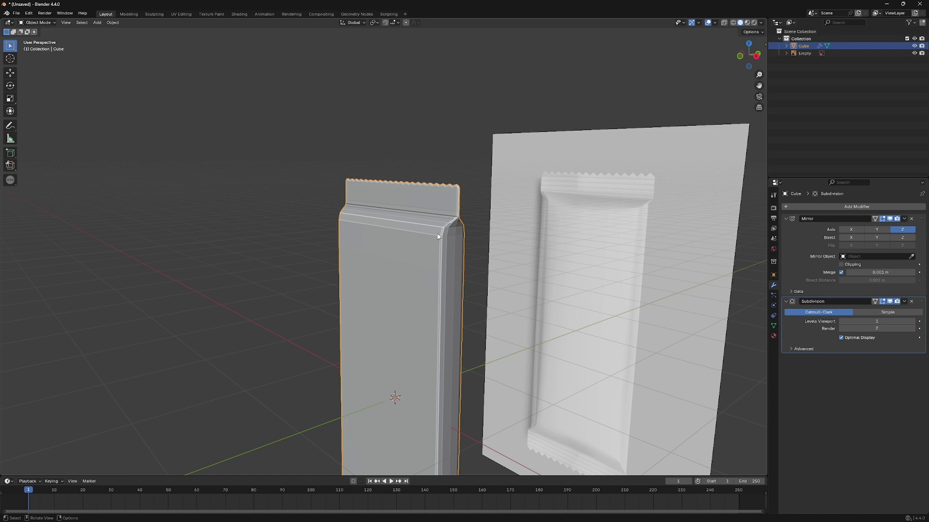
{"action": "scroll", "coordinate": [437, 236], "scroll_direction": "up", "scroll_amount": 1}
{"action": "key", "text": "Tab"}
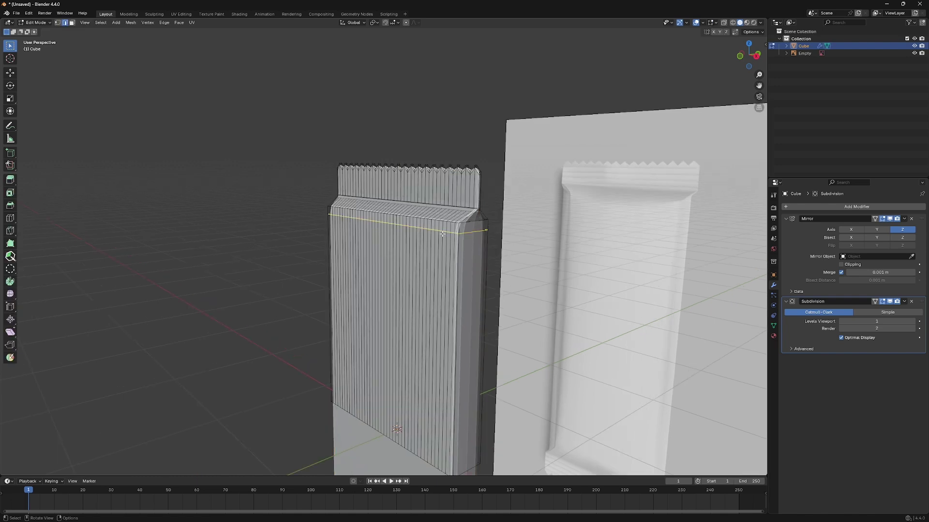
{"action": "key", "text": "g"}
{"action": "key", "text": "g"}
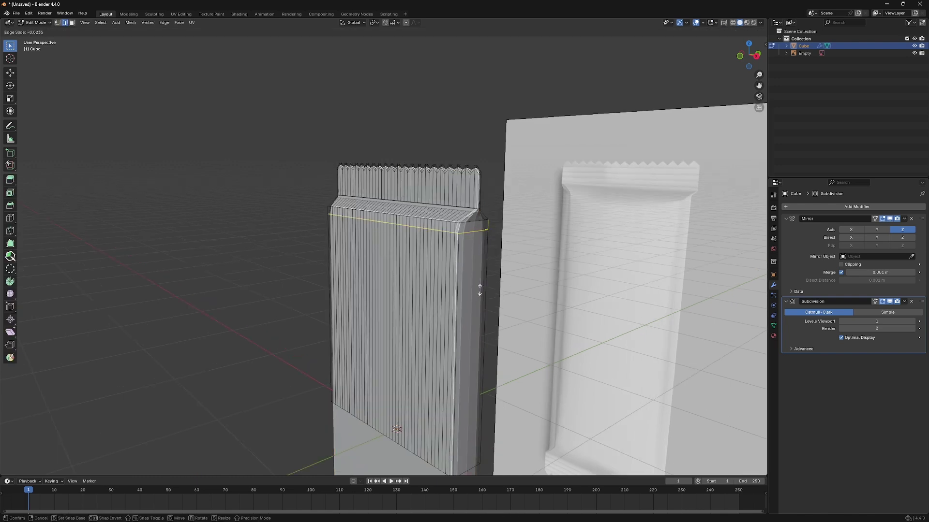
- Confirm the shoulder loop's position and raise the viewport subdivision level to 2
{"action": "left_click", "coordinate": [480, 218]}
{"action": "key", "text": "Tab"}
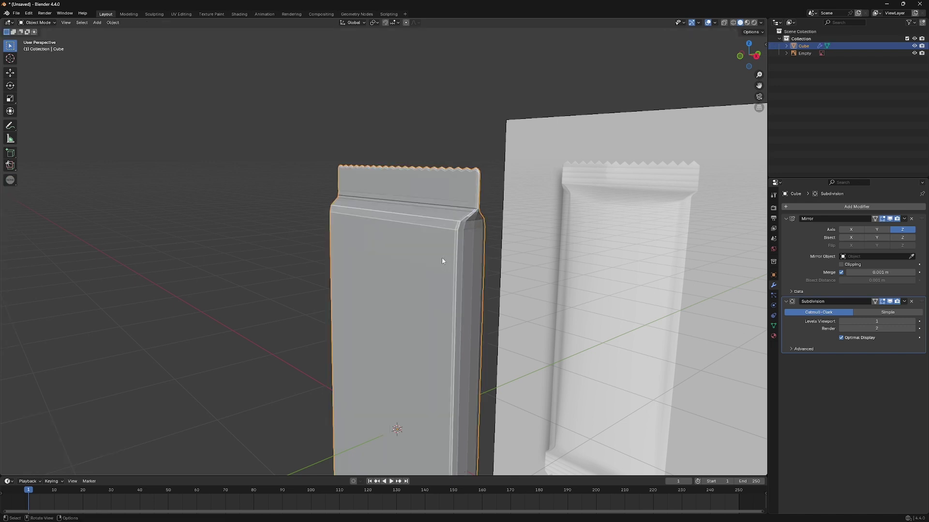
{"action": "left_click", "coordinate": [913, 323]}
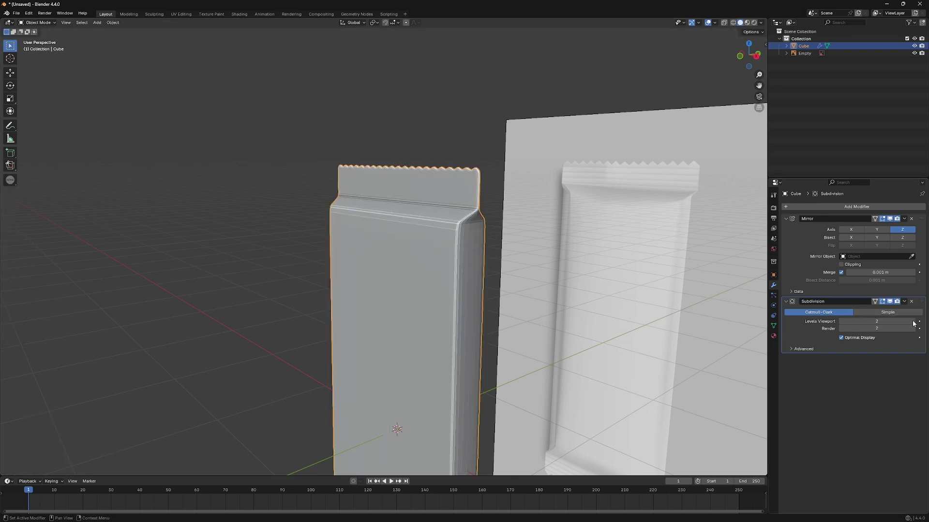
- Apply Shade Smooth to the wrapper and inspect its crimped top end
{"action": "right_click", "coordinate": [439, 239]}
{"action": "left_click", "coordinate": [413, 236]}
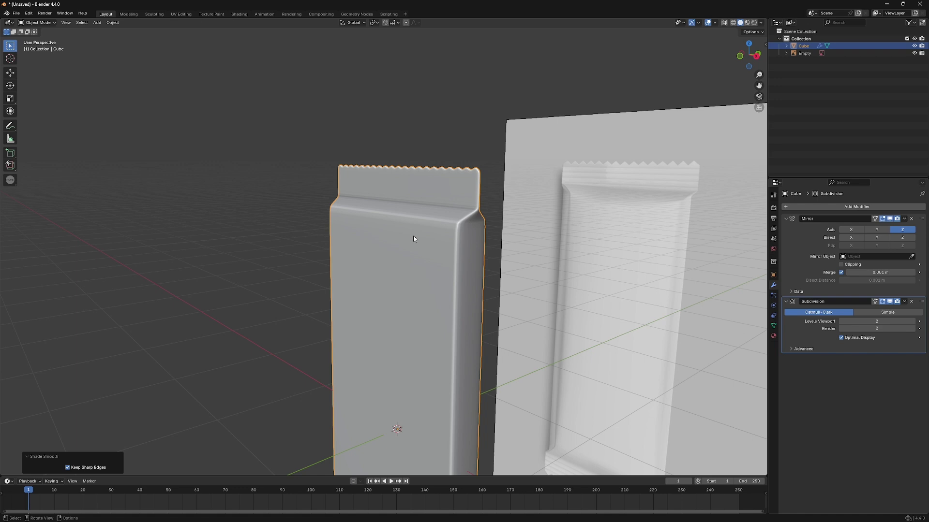
{"action": "mouse_move", "coordinate": [412, 236]}
{"action": "middle_mouse_down"}
{"action": "mouse_move", "coordinate": [418, 245]}
{"action": "mouse_move", "coordinate": [495, 244]}
{"action": "mouse_move", "coordinate": [408, 248]}
{"action": "middle_mouse_up"}
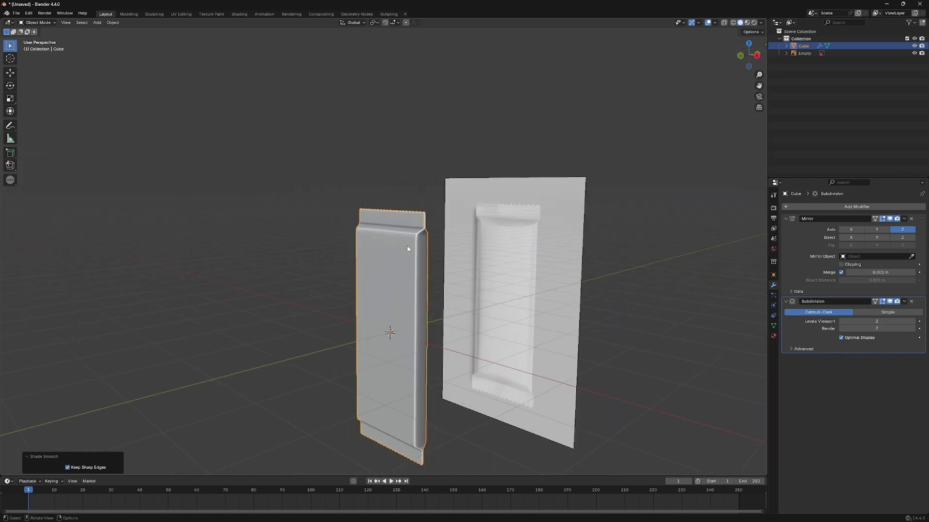
{"action": "middle_click_drag", "start_coordinate": [394, 284], "coordinate": [423, 290]}
{"action": "scroll", "coordinate": [410, 264], "scroll_direction": "up", "scroll_amount": 3}
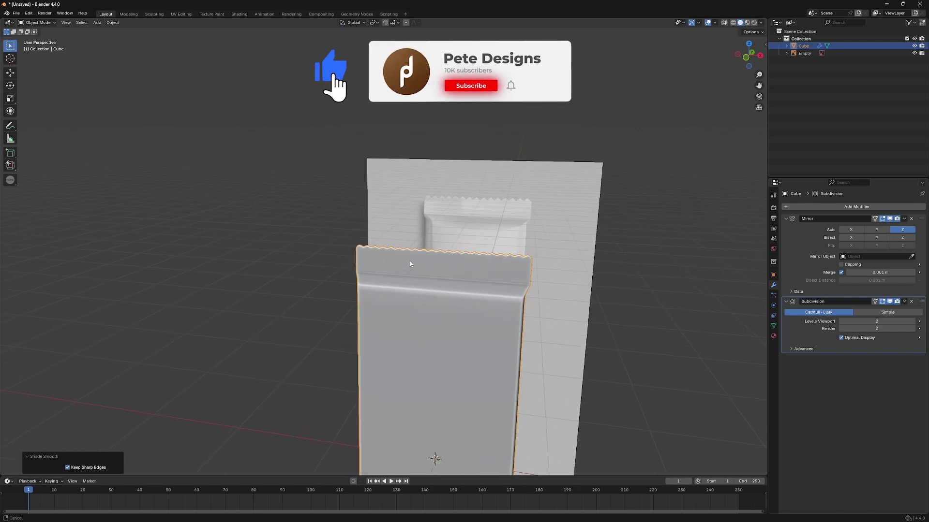
{"action": "scroll", "coordinate": [410, 264], "scroll_direction": "up", "scroll_amount": 3}
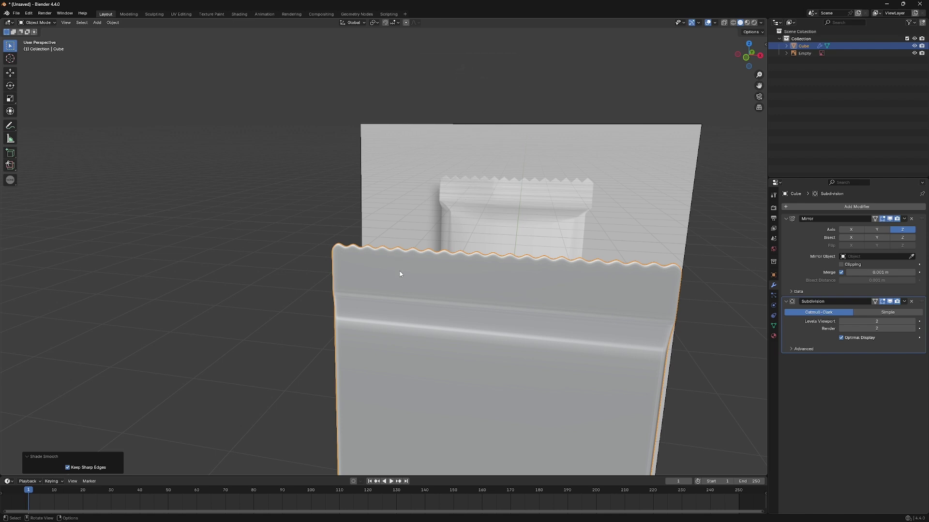
- Frame the crimped top in front view with X-ray on and enter Edit Mode
{"action": "key", "text": "KP_1"}
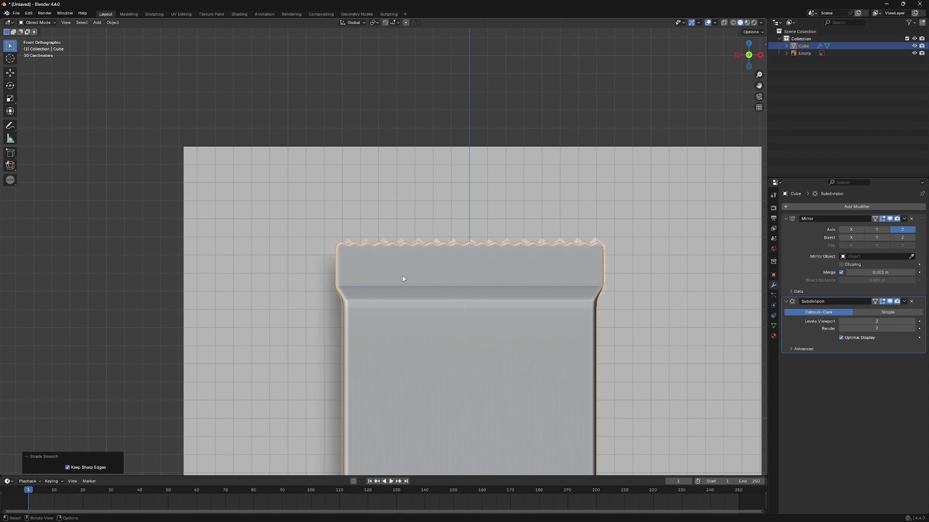
{"action": "middle_click_drag", "start_coordinate": [432, 284], "coordinate": [354, 233], "text": "shift"}
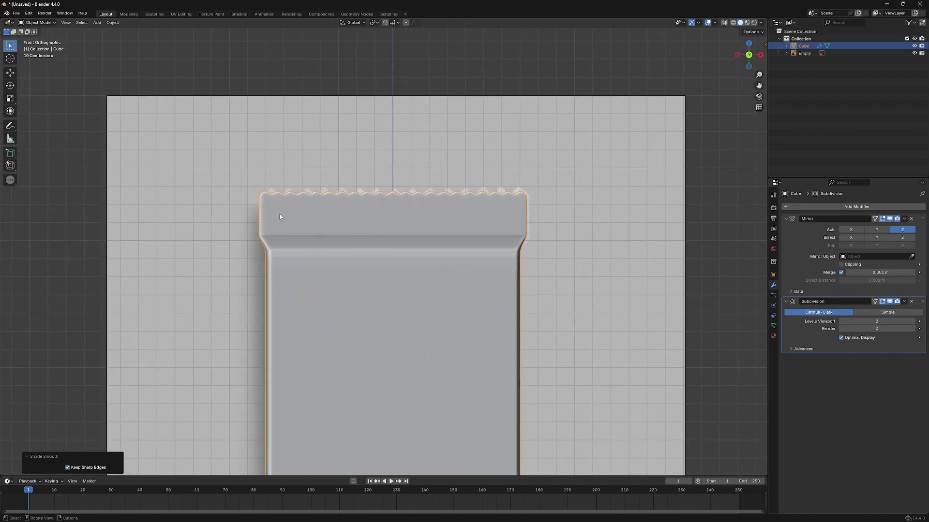
{"action": "key", "text": "alt+z"}
{"action": "scroll", "coordinate": [274, 212], "scroll_direction": "up", "scroll_amount": 2}
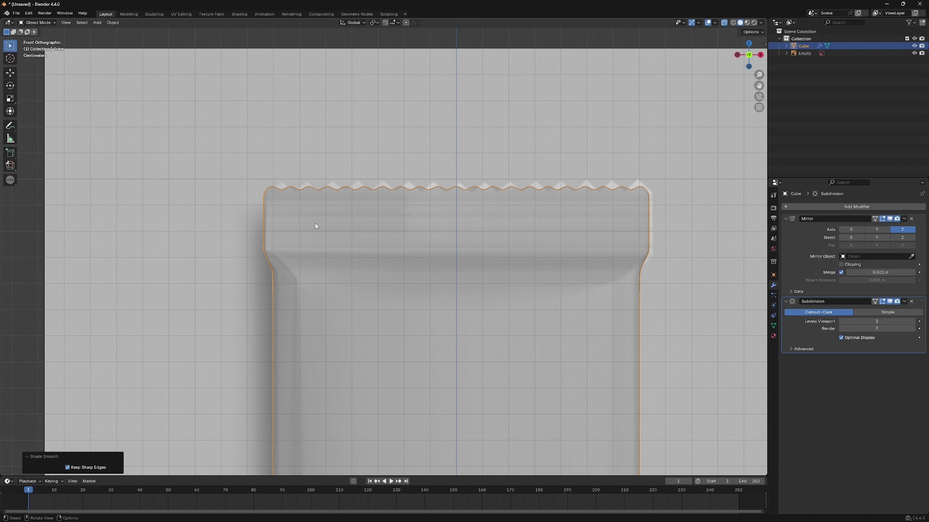
{"action": "key", "text": "Tab"}
{"action": "scroll", "coordinate": [315, 223], "scroll_direction": "up", "scroll_amount": 2}
- Add an edge loop across the crimp flap and slide it evenly up just beneath the teeth
{"action": "key", "text": "ctrl+r"}
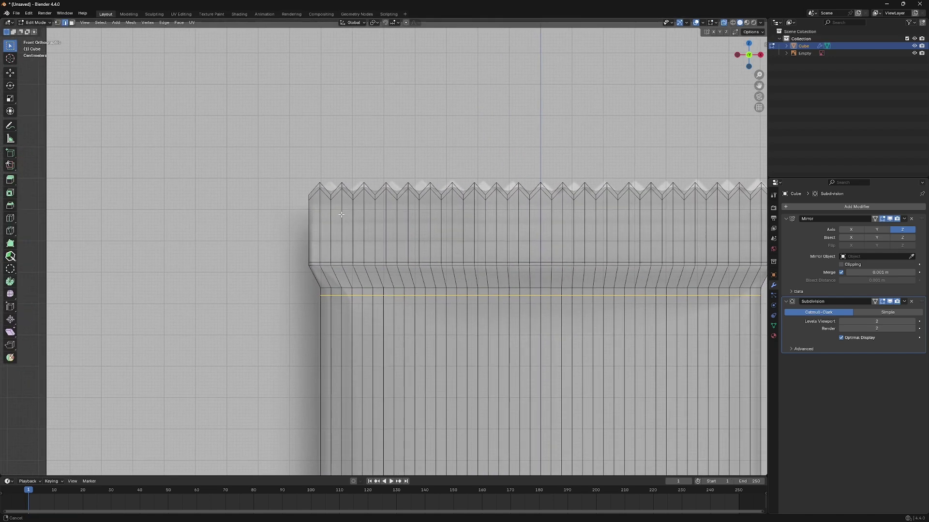
{"action": "left_click", "coordinate": [341, 215]}
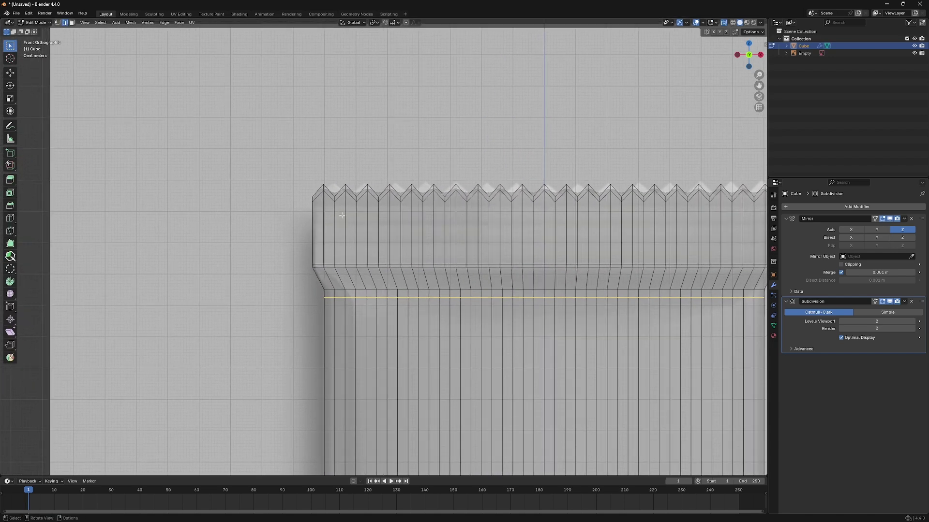
{"action": "scroll", "coordinate": [343, 219], "scroll_direction": "down", "scroll_amount": 2}
{"action": "middle_click_drag", "start_coordinate": [407, 221], "coordinate": [351, 225], "text": "shift"}
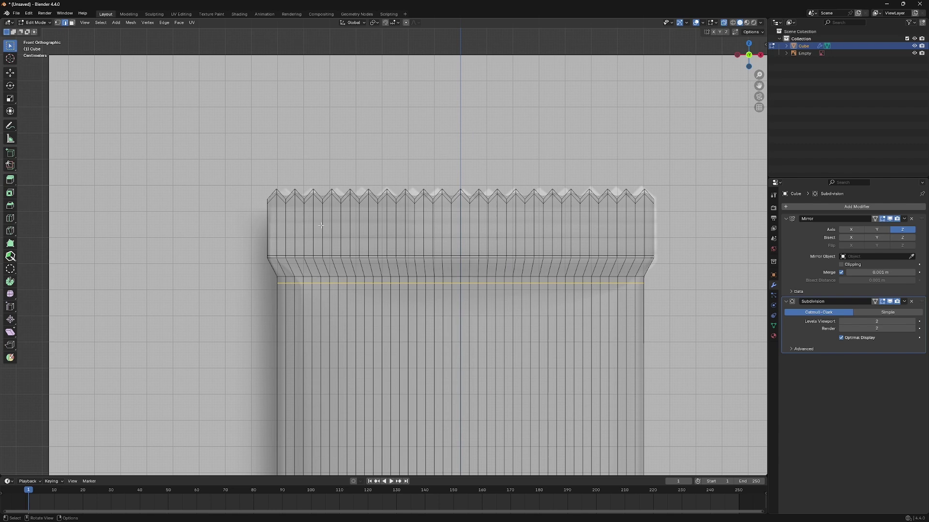
{"action": "scroll", "coordinate": [320, 226], "scroll_direction": "up", "scroll_amount": 3}
{"action": "scroll", "coordinate": [313, 234], "scroll_direction": "down", "scroll_amount": 2}
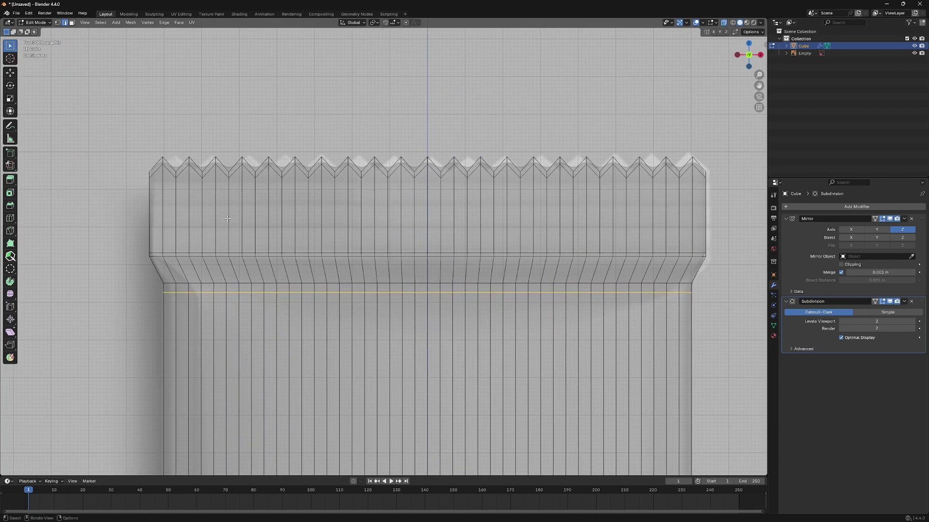
{"action": "key", "text": "ctrl+r"}
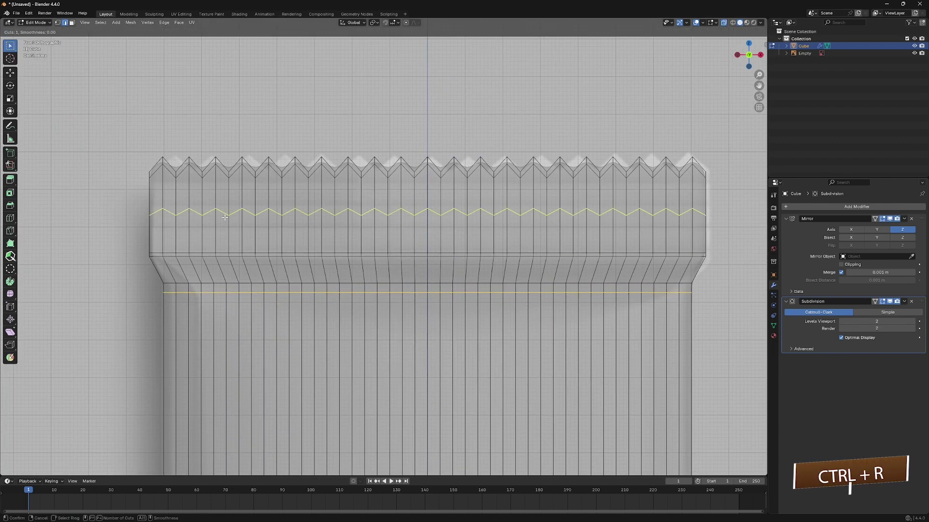
{"action": "left_click", "coordinate": [225, 217]}
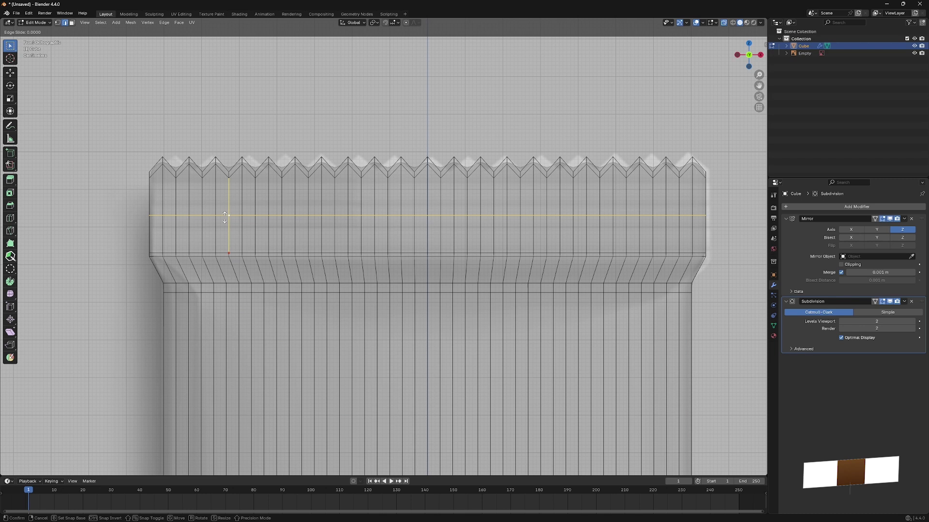
{"action": "left_click", "coordinate": [225, 217]}
{"action": "key", "text": "g"}
{"action": "key", "text": "g"}
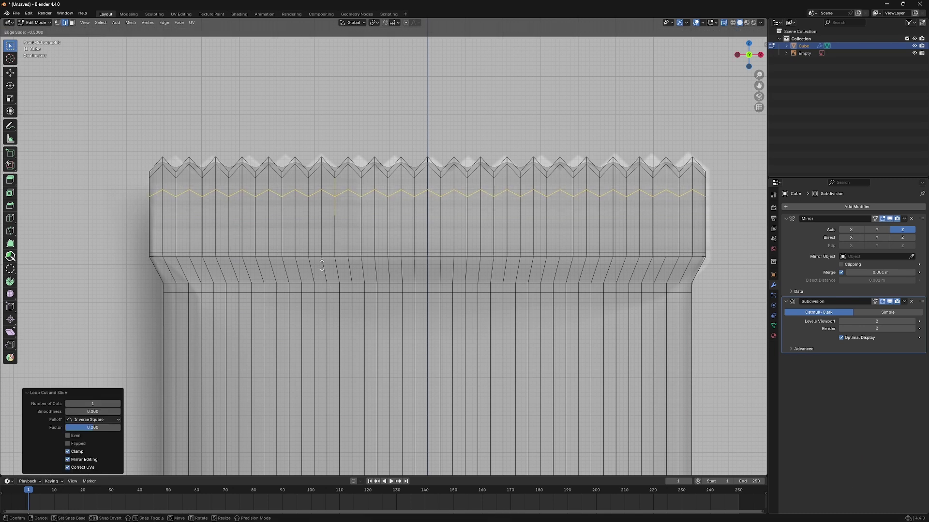
{"action": "key", "text": "e"}
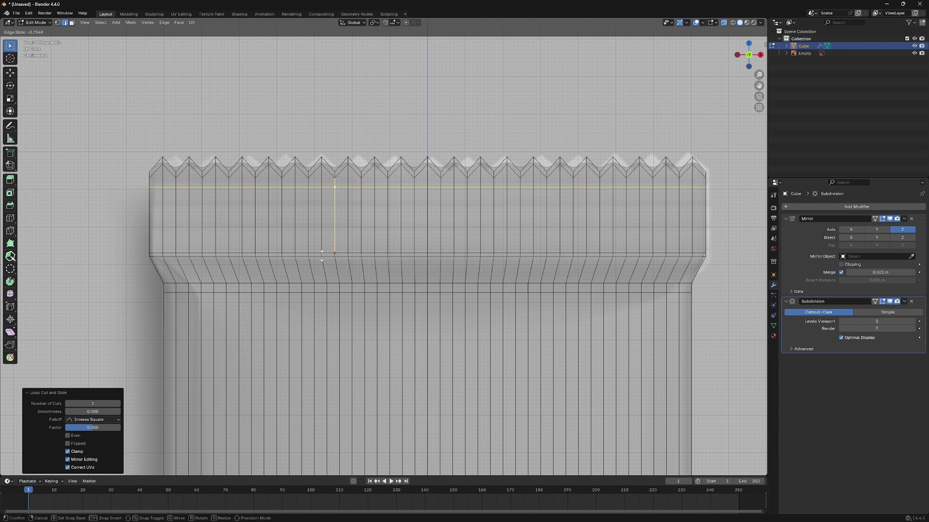
{"action": "left_click", "coordinate": [321, 256]}
{"action": "scroll", "coordinate": [322, 256], "scroll_direction": "up", "scroll_amount": 2}
{"action": "scroll", "coordinate": [290, 262], "scroll_direction": "up", "scroll_amount": 1}
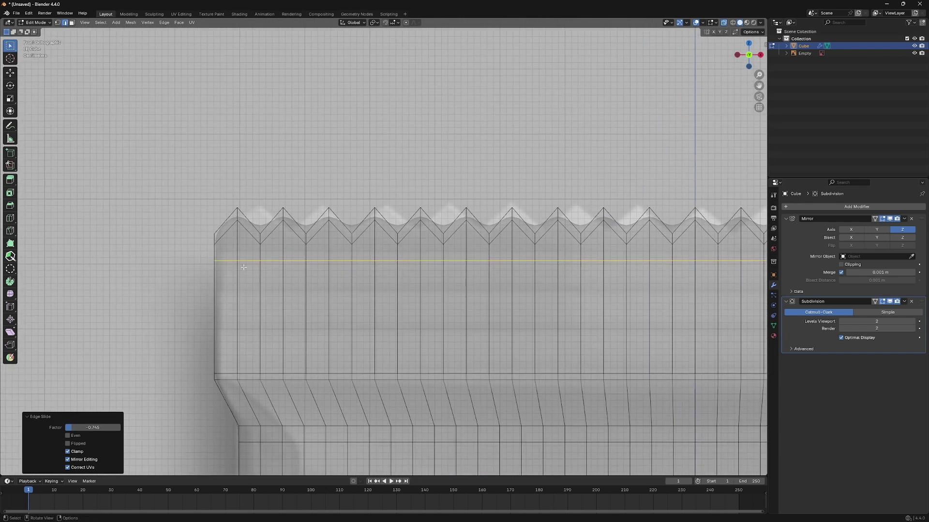
- Knife-cut through the first tooth from its peak down to its inner vertex
{"action": "key", "text": "k"}
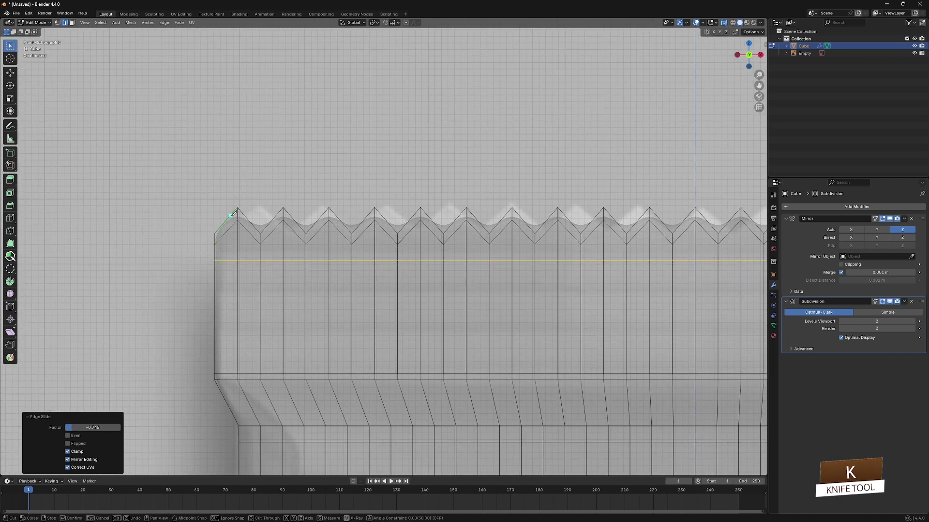
{"action": "left_click", "coordinate": [233, 213]}
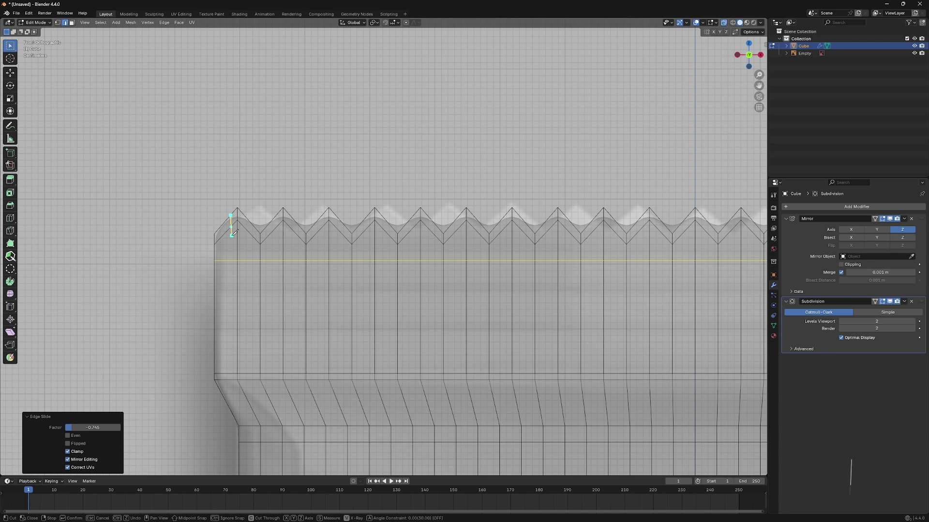
{"action": "left_click", "coordinate": [231, 236]}
{"action": "key", "text": "c"}
{"action": "key", "text": "Return"}
- Knife-cut from that inner vertex to the loop below, then view the smoothed wrapper
{"action": "key", "text": "k"}
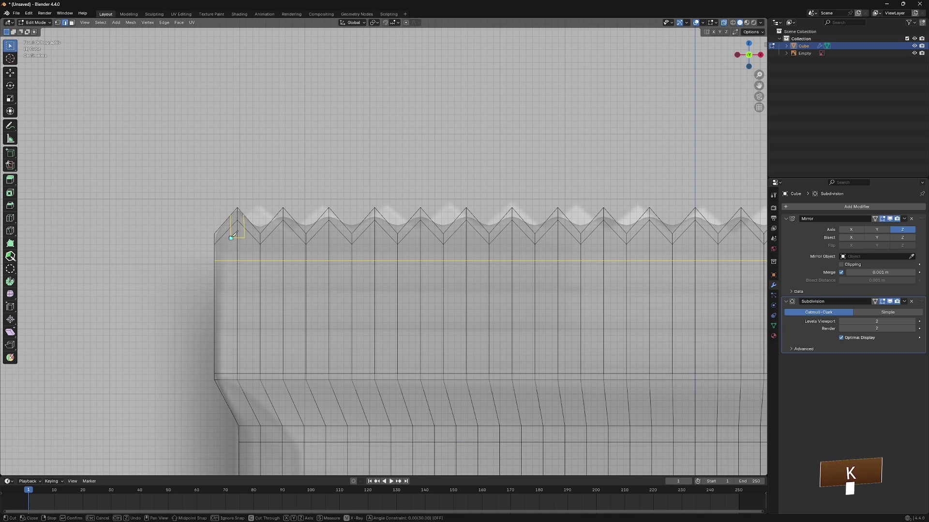
{"action": "left_click", "coordinate": [231, 237]}
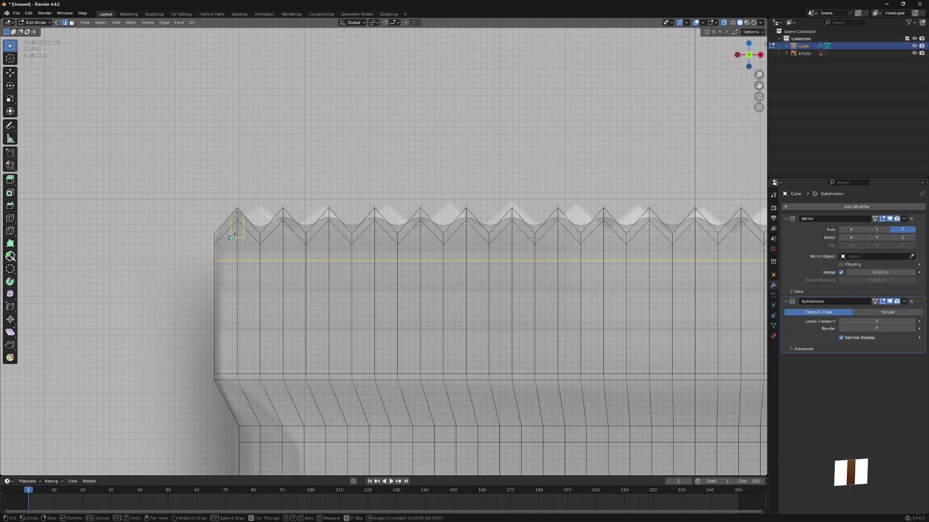
{"action": "left_click", "coordinate": [214, 260]}
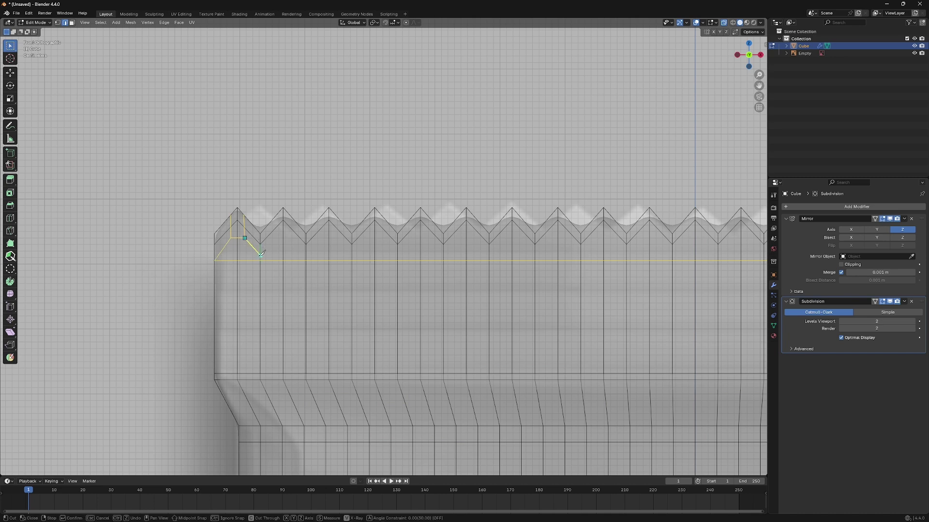
{"action": "key", "text": "Return"}
{"action": "key", "text": "alt+z"}
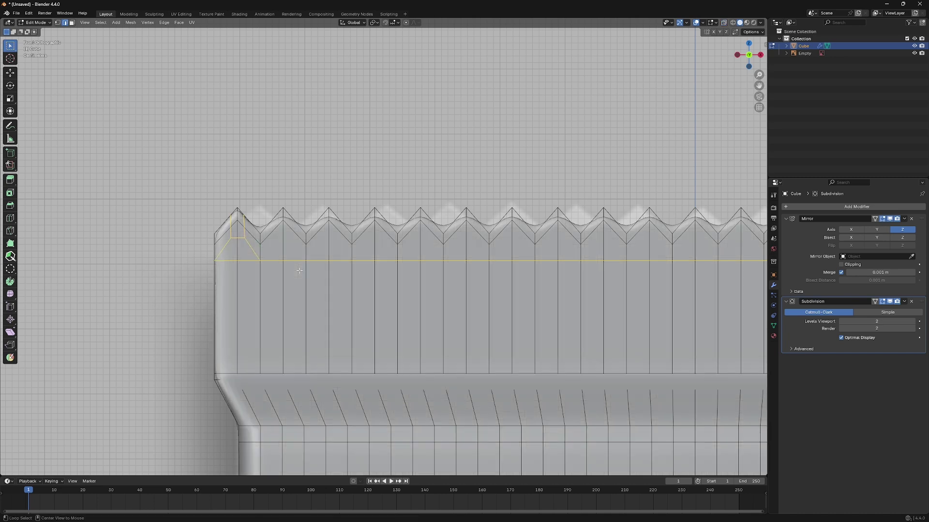
{"action": "mouse_move", "coordinate": [262, 266]}
{"action": "middle_mouse_down"}
{"action": "mouse_move", "coordinate": [425, 294]}
{"action": "mouse_move", "coordinate": [444, 288]}
{"action": "mouse_move", "coordinate": [371, 290]}
{"action": "mouse_move", "coordinate": [321, 248]}
{"action": "middle_mouse_up"}
{"action": "key", "text": "Tab"}
- Back in front-view Edit Mode, knife-cut the next tooth from its peak to the loop
{"action": "key", "text": "KP_1"}
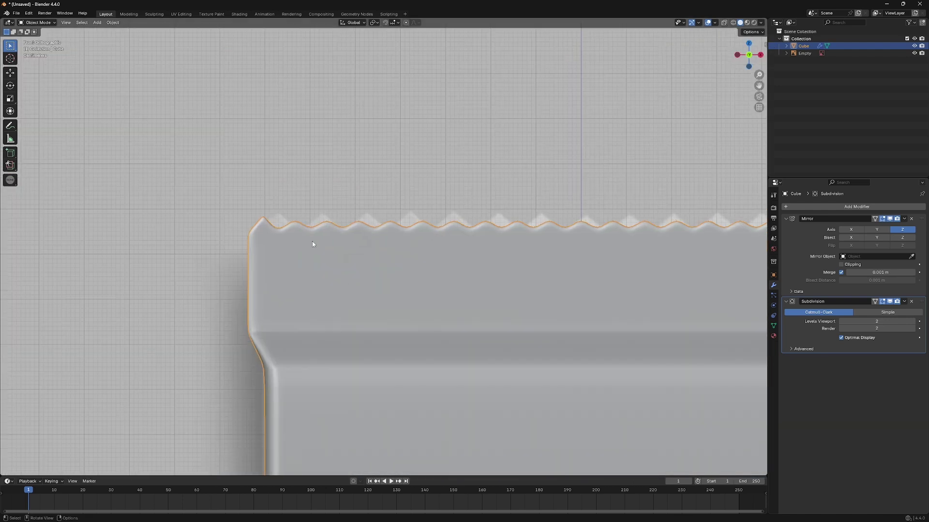
{"action": "key", "text": "Tab"}
{"action": "scroll", "coordinate": [312, 242], "scroll_direction": "up", "scroll_amount": 1}
{"action": "scroll", "coordinate": [312, 241], "scroll_direction": "down", "scroll_amount": 1}
{"action": "key", "text": "k"}
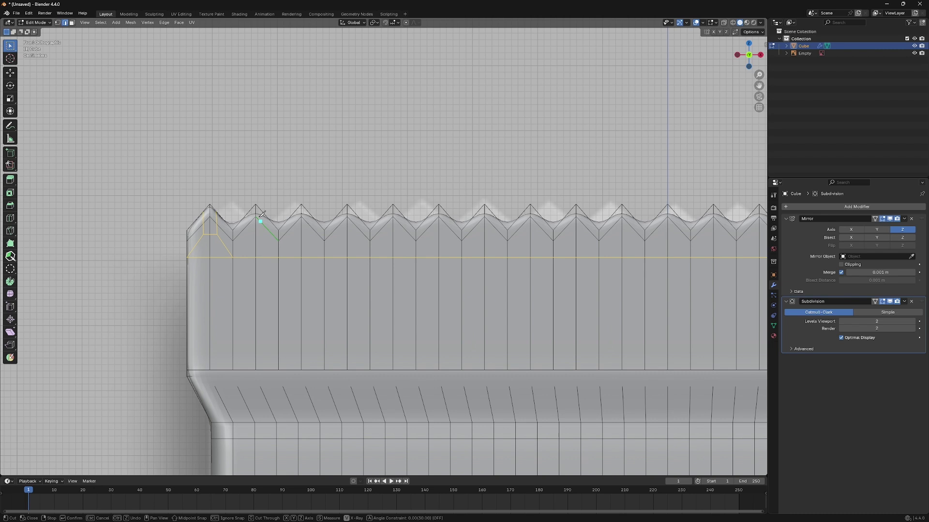
{"action": "middle_click_drag", "start_coordinate": [251, 231], "coordinate": [218, 239], "text": "shift"}
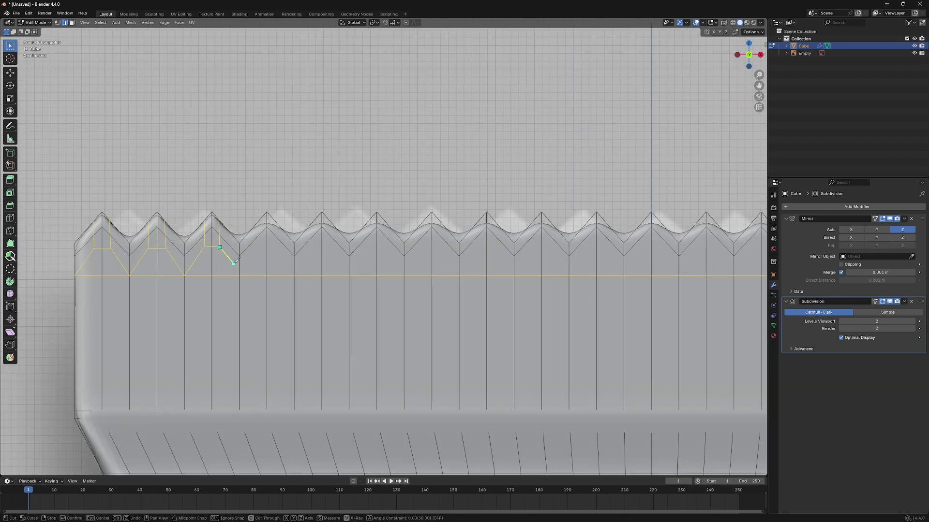
{"action": "middle_click_drag", "start_coordinate": [279, 246], "coordinate": [294, 261], "text": "shift"}
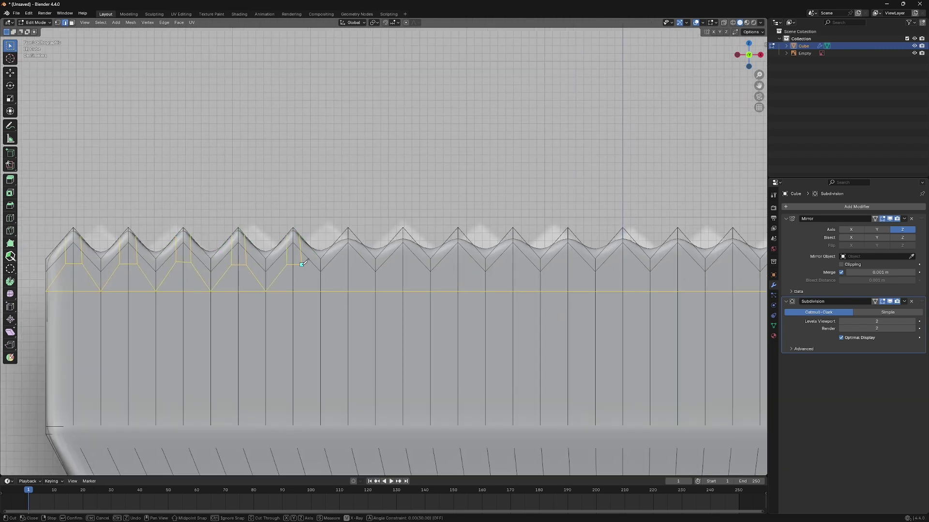
{"action": "left_click", "coordinate": [348, 234]}
{"action": "mouse_move", "coordinate": [356, 247]}
{"action": "middle_mouse_down", "text": "shift"}
{"action": "mouse_move", "coordinate": [341, 261]}
{"action": "mouse_move", "coordinate": [312, 261]}
{"action": "mouse_move", "coordinate": [312, 272]}
{"action": "mouse_move", "coordinate": [305, 258]}
{"action": "mouse_move", "coordinate": [312, 250]}
{"action": "mouse_move", "coordinate": [313, 269]}
{"action": "mouse_move", "coordinate": [348, 261]}
{"action": "middle_mouse_up", "text": "shift"}
{"action": "left_click", "coordinate": [331, 281]}
{"action": "key", "text": "Return"}
- Knife-cut the remaining teeth through to the right end, then leave Edit Mode
{"action": "left_click", "coordinate": [351, 218]}
{"action": "key", "text": "Return"}
{"action": "left_click", "coordinate": [361, 214]}
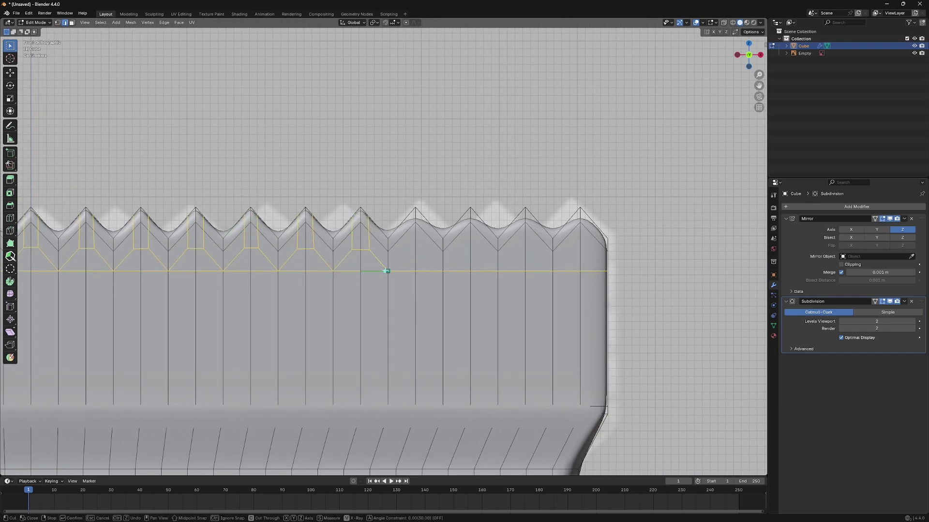
{"action": "left_click", "coordinate": [410, 251]}
{"action": "key", "text": "Return"}
{"action": "middle_click_drag", "start_coordinate": [414, 262], "coordinate": [362, 261], "text": "shift"}
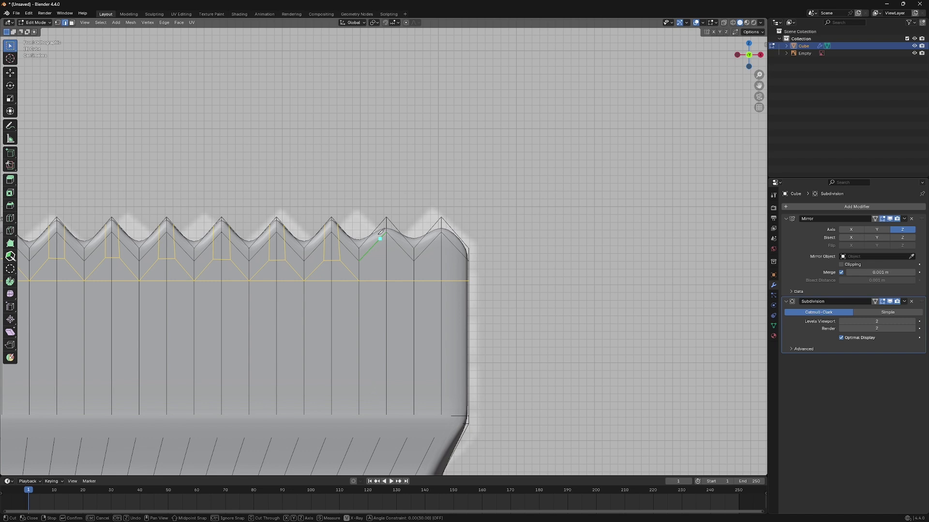
{"action": "left_click", "coordinate": [378, 259]}
{"action": "left_click", "coordinate": [439, 222]}
{"action": "left_click", "coordinate": [413, 279]}
{"action": "key", "text": "Return"}
{"action": "key", "text": "Tab"}
{"action": "scroll", "coordinate": [399, 300], "scroll_direction": "down", "scroll_amount": 3}
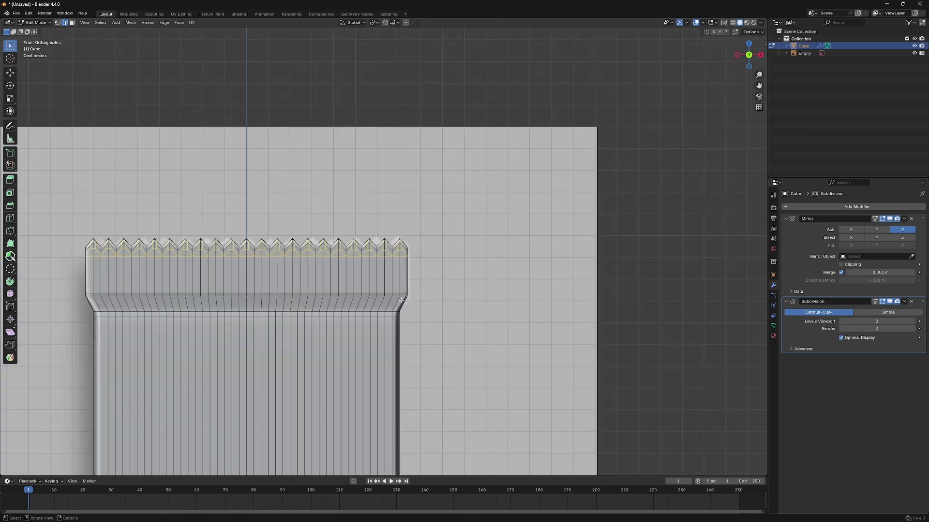
{"action": "scroll", "coordinate": [224, 279], "scroll_direction": "up", "scroll_amount": 3}
{"action": "mouse_move", "coordinate": [224, 279]}
{"action": "middle_mouse_down"}
{"action": "mouse_move", "coordinate": [358, 287]}
{"action": "mouse_move", "coordinate": [143, 278]}
{"action": "mouse_move", "coordinate": [270, 294]}
{"action": "mouse_move", "coordinate": [214, 270]}
{"action": "middle_mouse_up"}
{"action": "key", "text": "KP_1"}
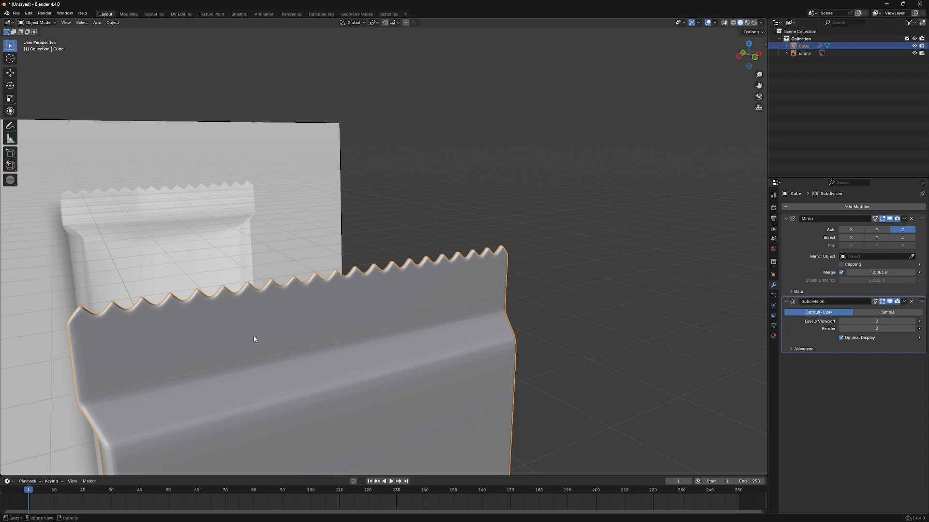
{"action": "key", "text": "KP_1"}
{"action": "mouse_move", "coordinate": [251, 335]}
{"action": "middle_mouse_down", "text": "shift"}
{"action": "mouse_move", "coordinate": [175, 280]}
{"action": "mouse_move", "coordinate": [253, 258]}
{"action": "middle_mouse_up", "text": "shift"}
{"action": "key", "text": "Tab"}
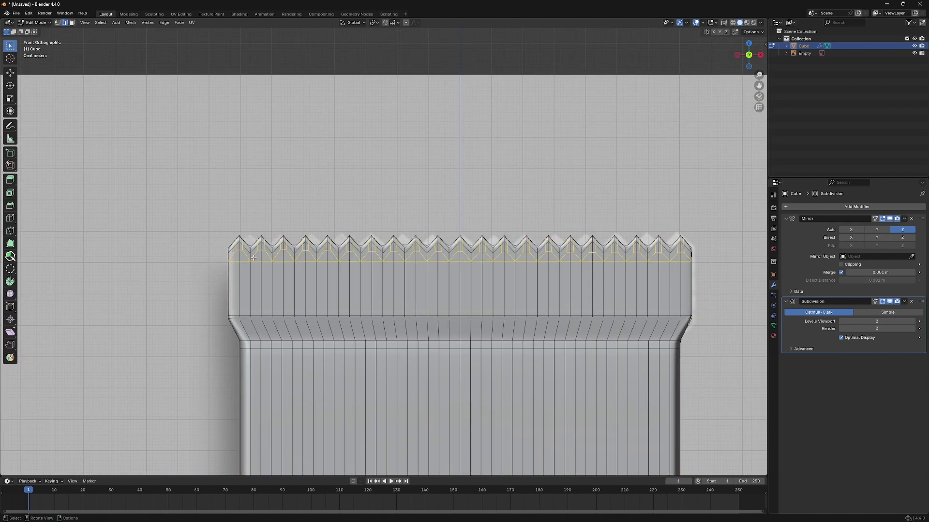
{"action": "scroll", "coordinate": [252, 258], "scroll_direction": "up", "scroll_amount": 3}
{"action": "scroll", "coordinate": [247, 246], "scroll_direction": "up", "scroll_amount": 1}
{"action": "scroll", "coordinate": [240, 239], "scroll_direction": "up", "scroll_amount": 2}
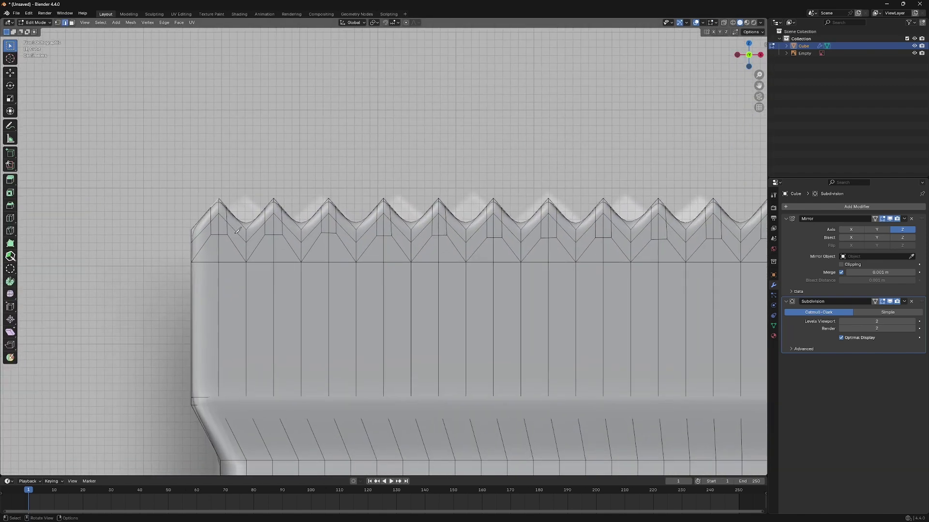
- Knife-cut from a tooth valley to the loop and preview the wrapper in perspective
{"action": "key", "text": "k"}
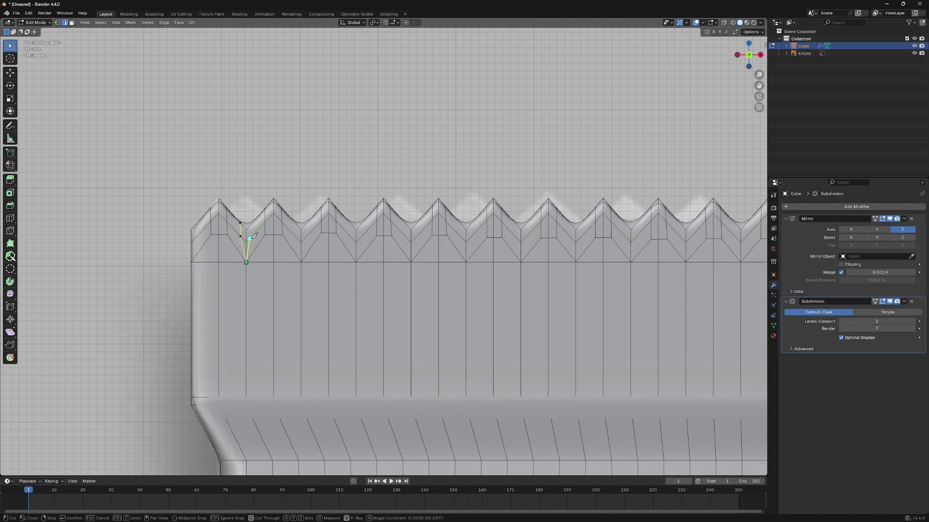
{"action": "key", "text": "Return"}
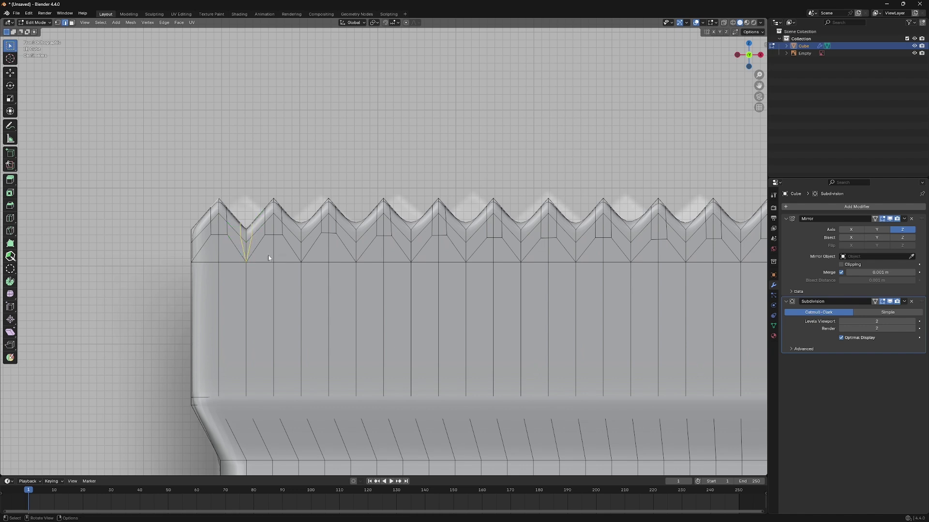
{"action": "key", "text": "Tab"}
{"action": "scroll", "coordinate": [259, 252], "scroll_direction": "down", "scroll_amount": 4}
{"action": "mouse_move", "coordinate": [320, 260]}
{"action": "middle_mouse_down"}
{"action": "mouse_move", "coordinate": [523, 291]}
{"action": "mouse_move", "coordinate": [453, 296]}
{"action": "mouse_move", "coordinate": [330, 248]}
{"action": "middle_mouse_up"}
{"action": "scroll", "coordinate": [290, 244], "scroll_direction": "up", "scroll_amount": 3}
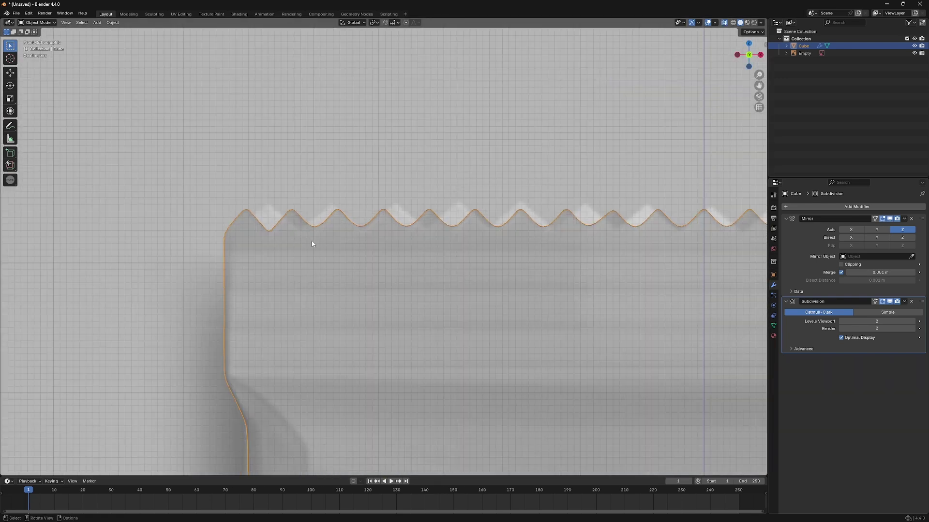
- In Edit Mode, cut both sides of a V from a valley down to the loop
{"action": "key", "text": "Tab"}
{"action": "scroll", "coordinate": [290, 239], "scroll_direction": "up", "scroll_amount": 3}
{"action": "key", "text": "k"}
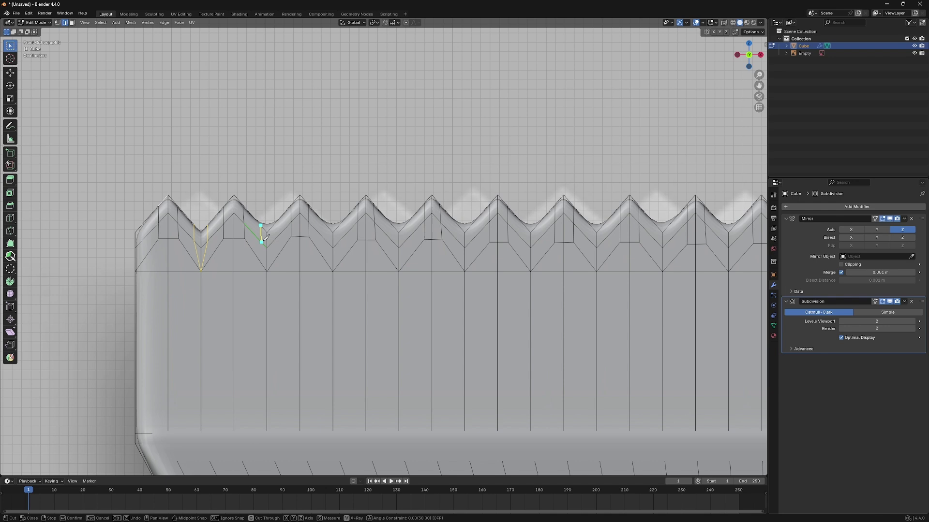
{"action": "left_click", "coordinate": [260, 242]}
{"action": "scroll", "coordinate": [254, 275], "scroll_direction": "down", "scroll_amount": 1}
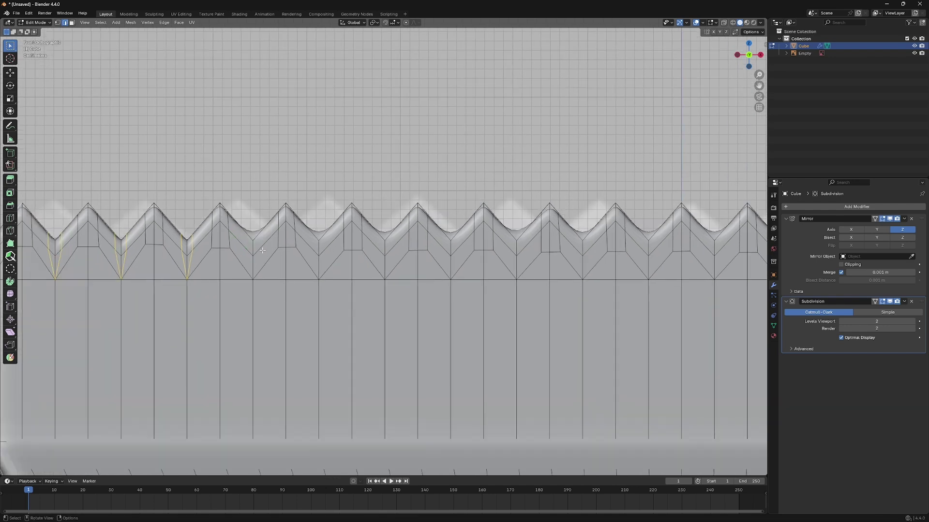
{"action": "left_click", "coordinate": [255, 282]}
{"action": "scroll", "coordinate": [283, 254], "scroll_direction": "down", "scroll_amount": 1}
{"action": "scroll", "coordinate": [284, 254], "scroll_direction": "down", "scroll_amount": 1}
{"action": "scroll", "coordinate": [283, 253], "scroll_direction": "down", "scroll_amount": 1}
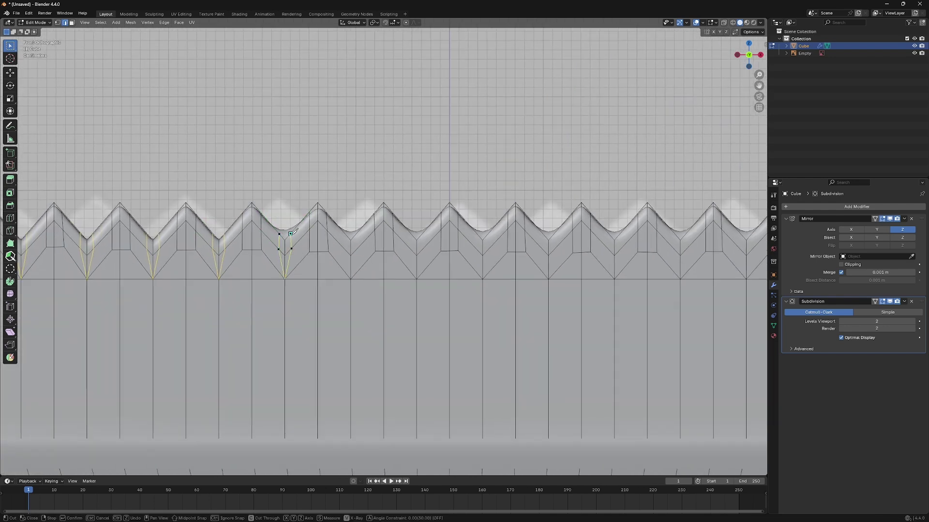
{"action": "scroll", "coordinate": [291, 233], "scroll_direction": "down", "scroll_amount": 1}
{"action": "scroll", "coordinate": [290, 239], "scroll_direction": "down", "scroll_amount": 1}
{"action": "scroll", "coordinate": [294, 243], "scroll_direction": "up", "scroll_amount": 1}
{"action": "scroll", "coordinate": [301, 247], "scroll_direction": "down", "scroll_amount": 1}
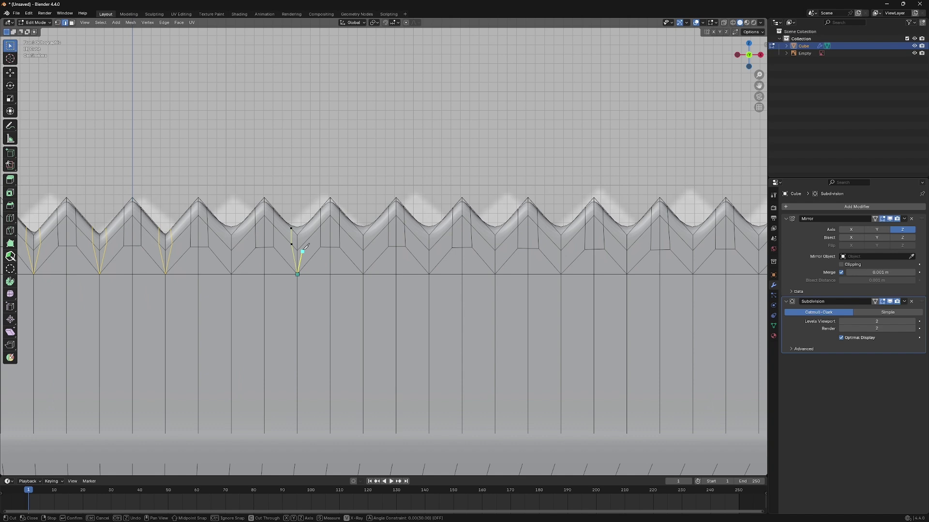
{"action": "scroll", "coordinate": [303, 249], "scroll_direction": "down", "scroll_amount": 1}
{"action": "scroll", "coordinate": [247, 247], "scroll_direction": "down", "scroll_amount": 1}
{"action": "scroll", "coordinate": [243, 247], "scroll_direction": "down", "scroll_amount": 1}
{"action": "scroll", "coordinate": [254, 250], "scroll_direction": "up", "scroll_amount": 1}
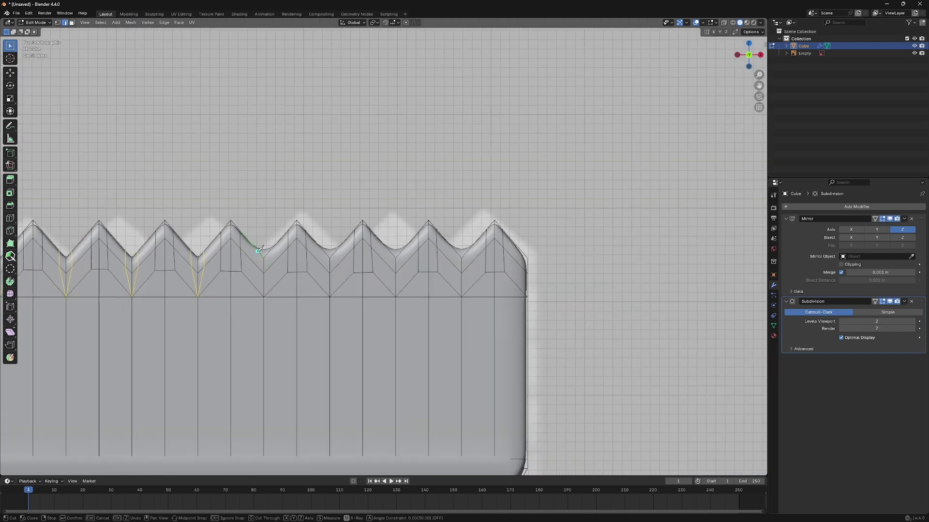
{"action": "scroll", "coordinate": [260, 250], "scroll_direction": "down", "scroll_amount": 1}
{"action": "scroll", "coordinate": [262, 253], "scroll_direction": "down", "scroll_amount": 1}
{"action": "scroll", "coordinate": [263, 254], "scroll_direction": "up", "scroll_amount": 1}
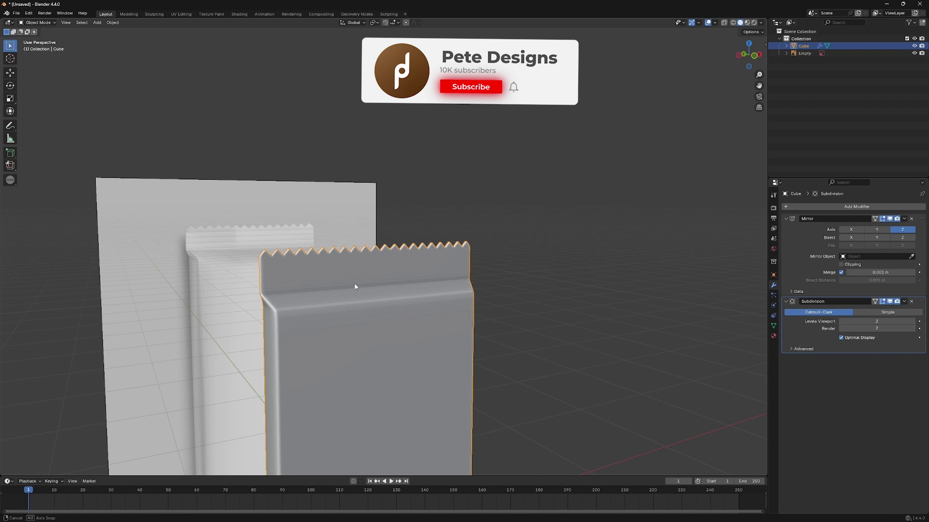
{"action": "mouse_move", "coordinate": [355, 286]}
{"action": "middle_mouse_down"}
{"action": "mouse_move", "coordinate": [456, 291]}
{"action": "mouse_move", "coordinate": [316, 290]}
{"action": "mouse_move", "coordinate": [323, 283]}
{"action": "middle_mouse_up"}
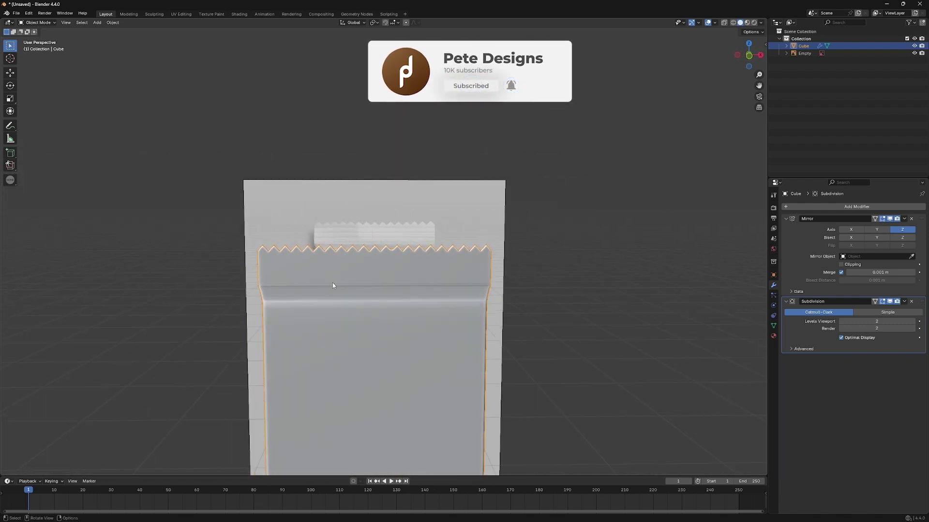
{"action": "key", "text": "KP_1"}
{"action": "scroll", "coordinate": [328, 280], "scroll_direction": "up", "scroll_amount": 3}
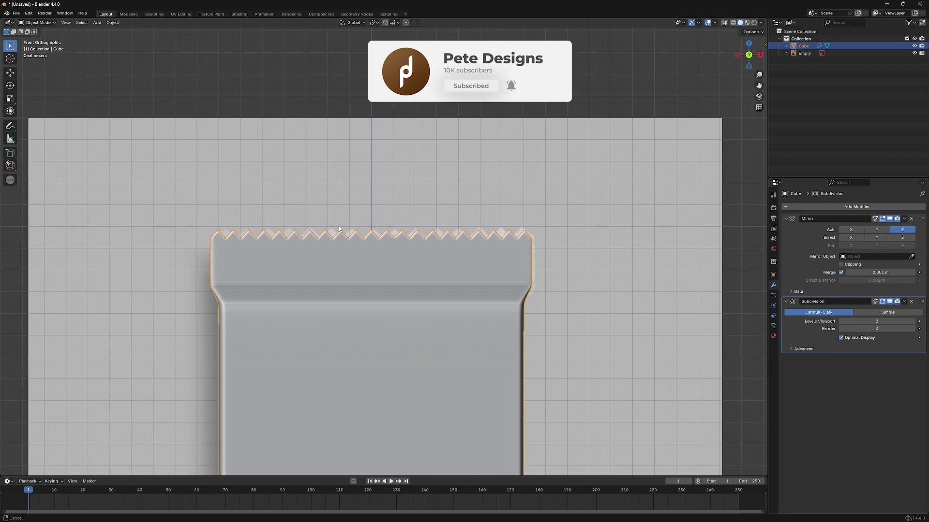
{"action": "key", "text": "Tab"}
{"action": "scroll", "coordinate": [218, 215], "scroll_direction": "up", "scroll_amount": 1}
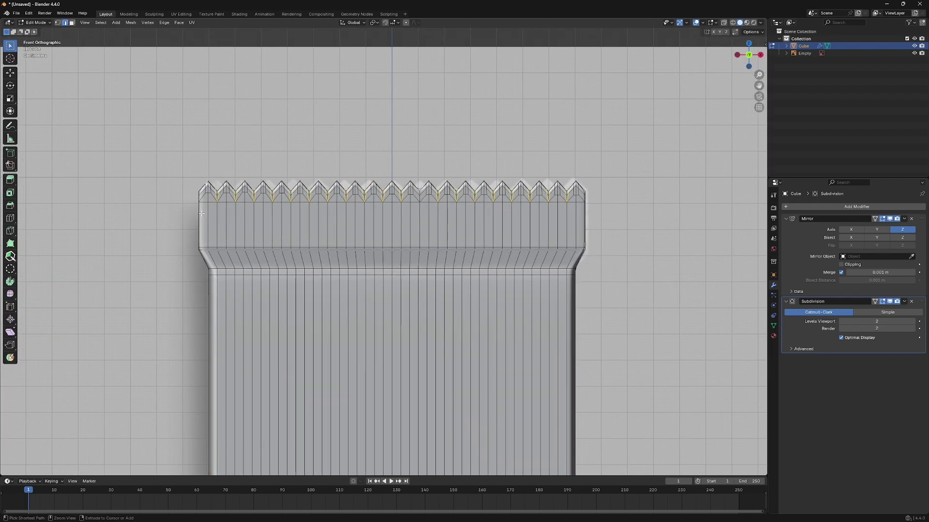
- Add four loop cuts near the top end and bevel them into doubled bands
{"action": "key", "text": "ctrl+r"}
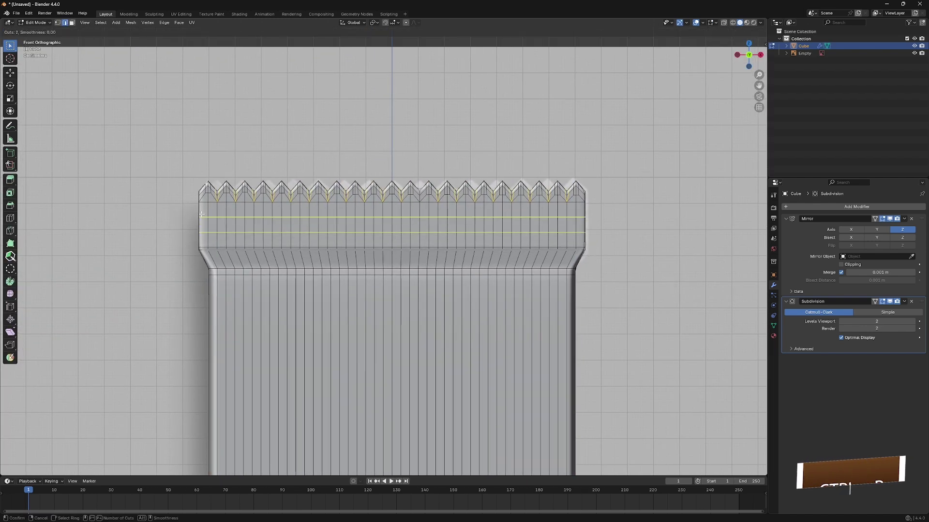
{"action": "scroll", "coordinate": [202, 214], "scroll_direction": "up", "scroll_amount": 2}
{"action": "scroll", "coordinate": [202, 214], "scroll_direction": "up", "scroll_amount": 1}
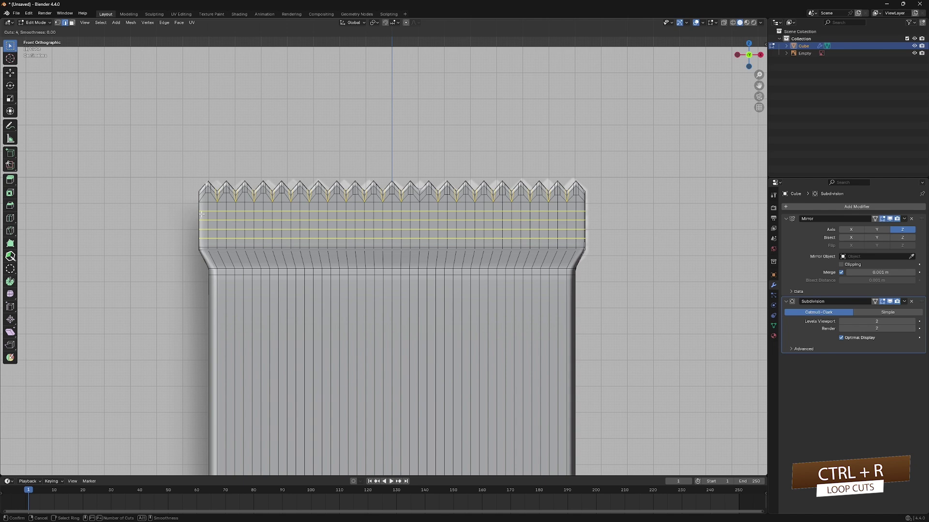
{"action": "left_click", "coordinate": [202, 214]}
{"action": "scroll", "coordinate": [407, 276], "scroll_direction": "up", "scroll_amount": 1}
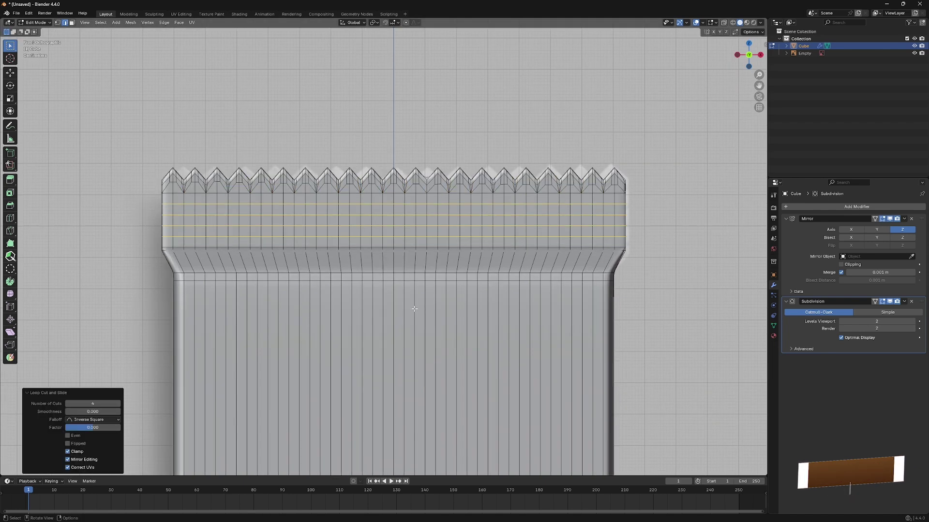
{"action": "key", "text": "ctrl+b"}
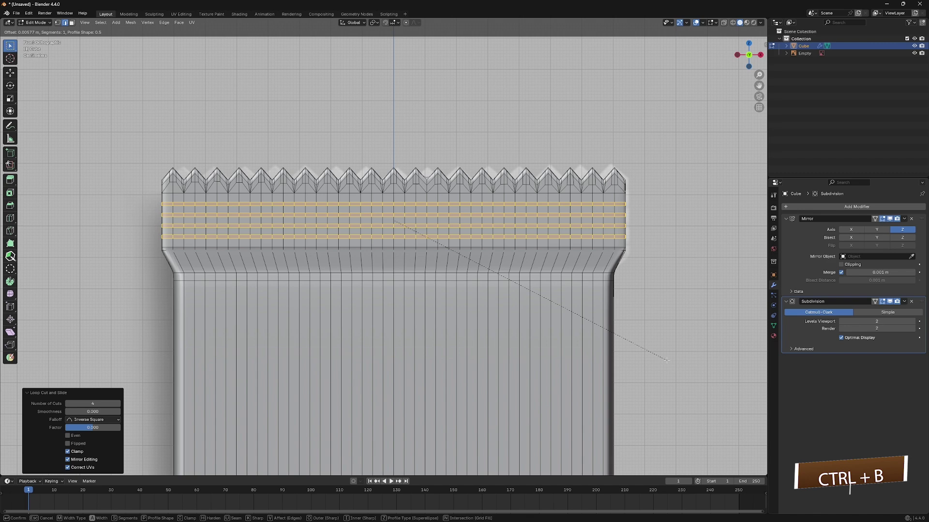
{"action": "left_click", "coordinate": [667, 361]}
{"action": "scroll", "coordinate": [541, 298], "scroll_direction": "down", "scroll_amount": 1}
- Extrude the bevelled bands along their normals into ridges, then view the whole object
{"action": "middle_click_drag", "start_coordinate": [541, 298], "coordinate": [516, 300]}
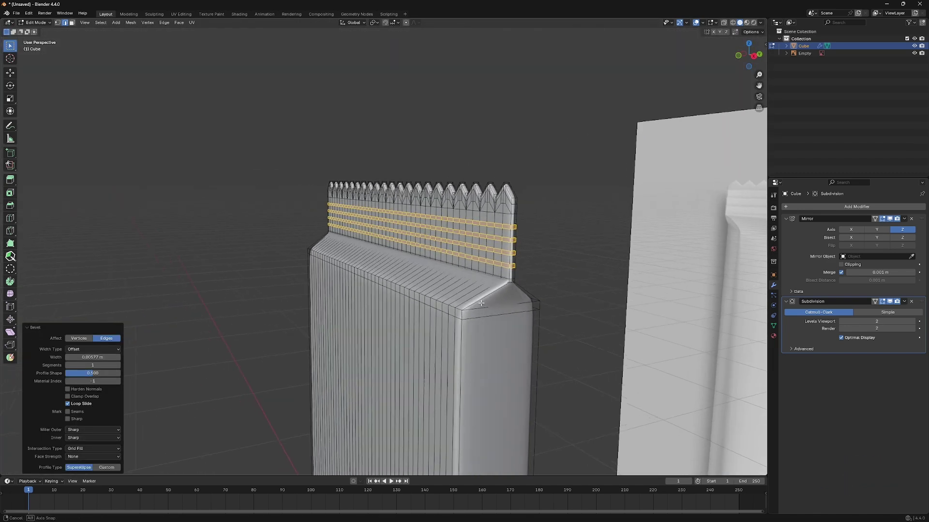
{"action": "key", "text": "alt+e"}
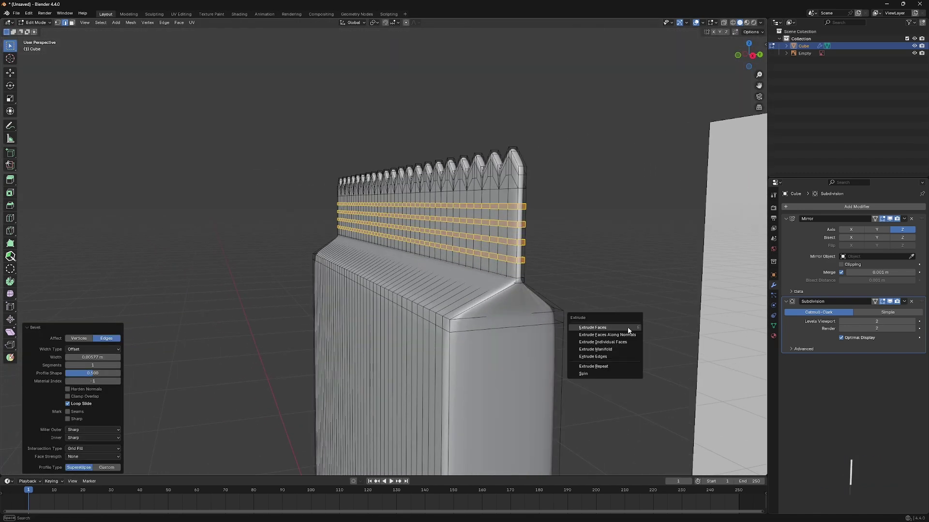
{"action": "left_click", "coordinate": [607, 334]}
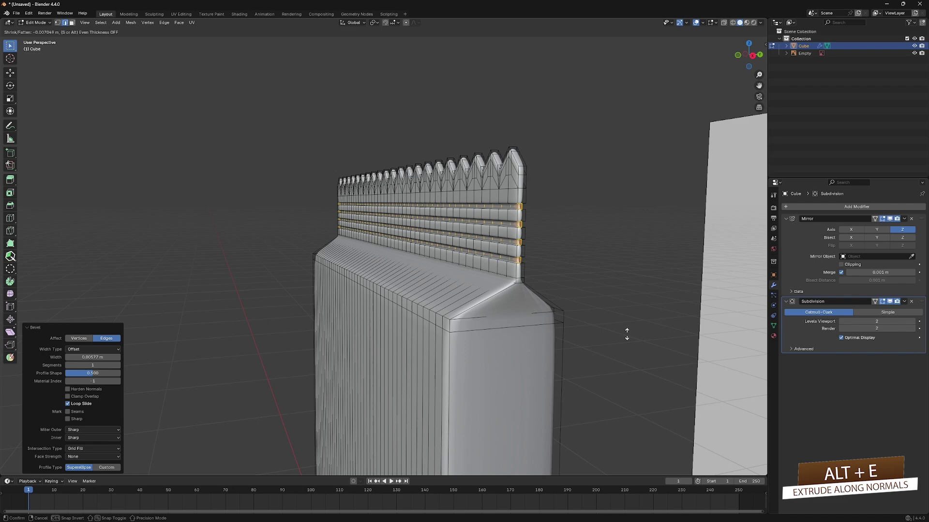
{"action": "left_click", "coordinate": [626, 335]}
{"action": "middle_click_drag", "start_coordinate": [581, 312], "coordinate": [595, 305]}
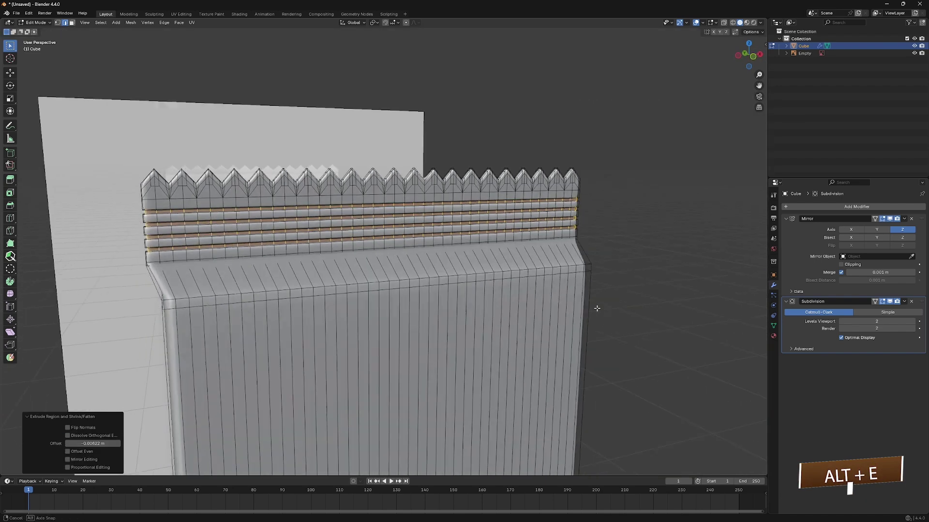
{"action": "key", "text": "Tab"}
{"action": "mouse_move", "coordinate": [295, 265]}
{"action": "middle_mouse_down"}
{"action": "mouse_move", "coordinate": [280, 280]}
{"action": "mouse_move", "coordinate": [377, 290]}
{"action": "middle_mouse_up"}
{"action": "scroll", "coordinate": [363, 296], "scroll_direction": "down", "scroll_amount": 3}
{"action": "scroll", "coordinate": [361, 294], "scroll_direction": "down", "scroll_amount": 3}
- Switch to front view and apply the Mirror modifier to the wrapper
{"action": "mouse_move", "coordinate": [363, 333]}
{"action": "middle_mouse_down"}
{"action": "mouse_move", "coordinate": [377, 305]}
{"action": "mouse_move", "coordinate": [366, 336]}
{"action": "mouse_move", "coordinate": [256, 328]}
{"action": "middle_mouse_up"}
{"action": "scroll", "coordinate": [365, 336], "scroll_direction": "up", "scroll_amount": 3}
{"action": "key", "text": "KP_1"}
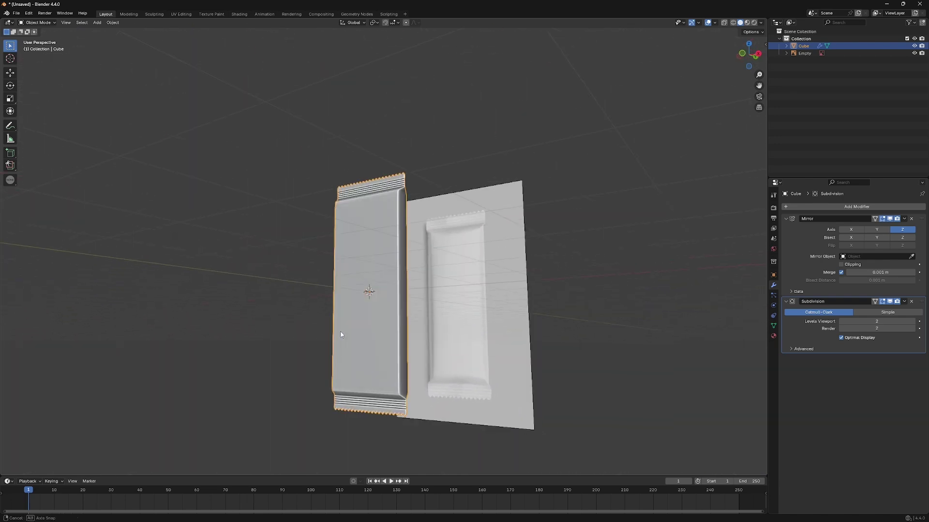
{"action": "left_click", "coordinate": [905, 222]}
{"action": "left_click", "coordinate": [879, 232]}
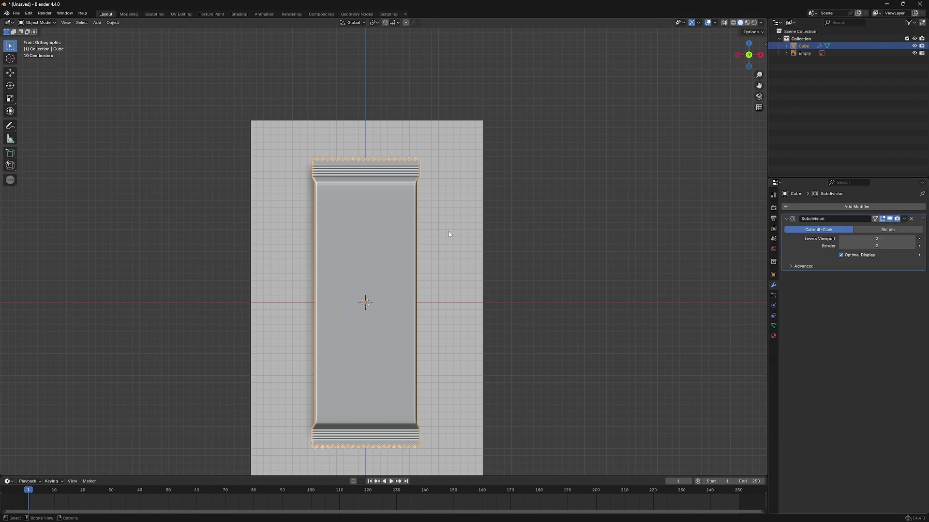
{"action": "scroll", "coordinate": [449, 232], "scroll_direction": "up", "scroll_amount": 1}
- In Edit Mode, add five horizontal loop cuts each in the upper and lower body
{"action": "key", "text": "Tab"}
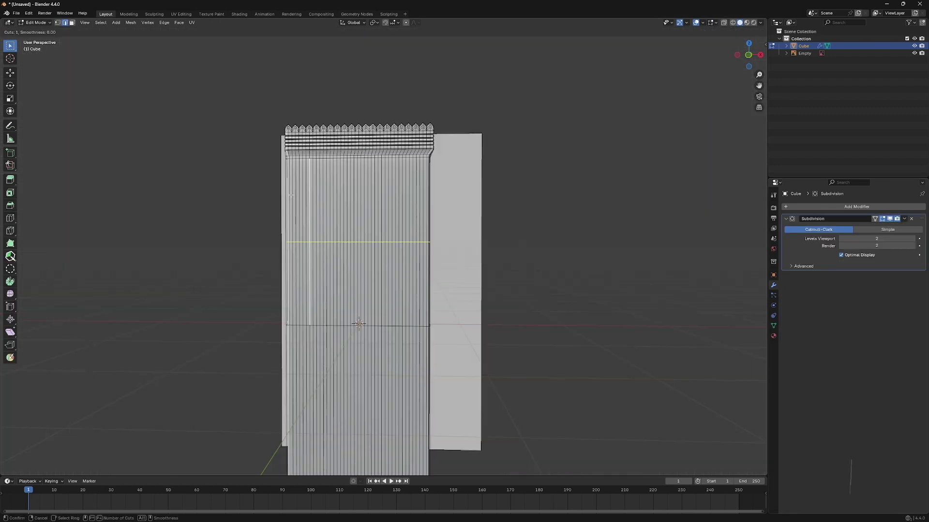
{"action": "scroll", "coordinate": [291, 195], "scroll_direction": "up", "scroll_amount": 3}
{"action": "left_click", "coordinate": [358, 323]}
{"action": "scroll", "coordinate": [358, 323], "scroll_direction": "down", "scroll_amount": 2}
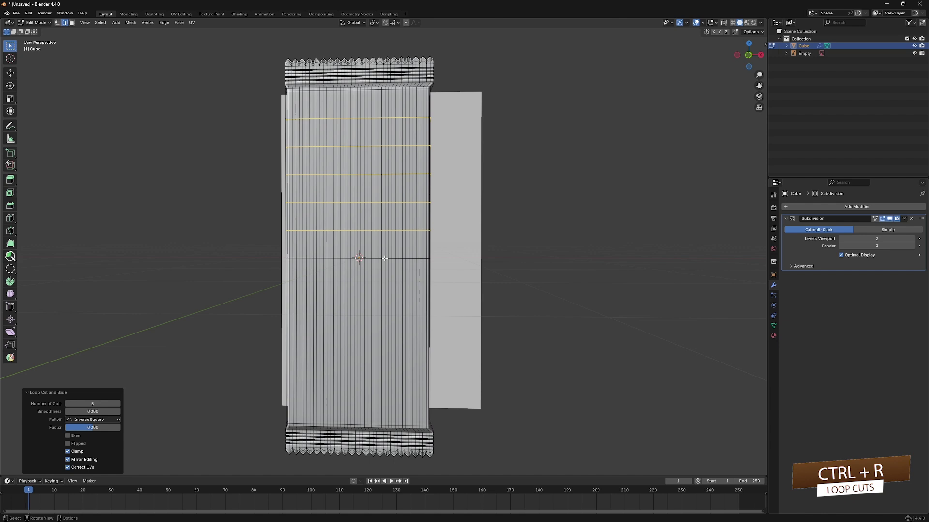
{"action": "key", "text": "ctrl+r"}
{"action": "scroll", "coordinate": [303, 350], "scroll_direction": "up", "scroll_amount": 3}
{"action": "left_click", "coordinate": [304, 350]}
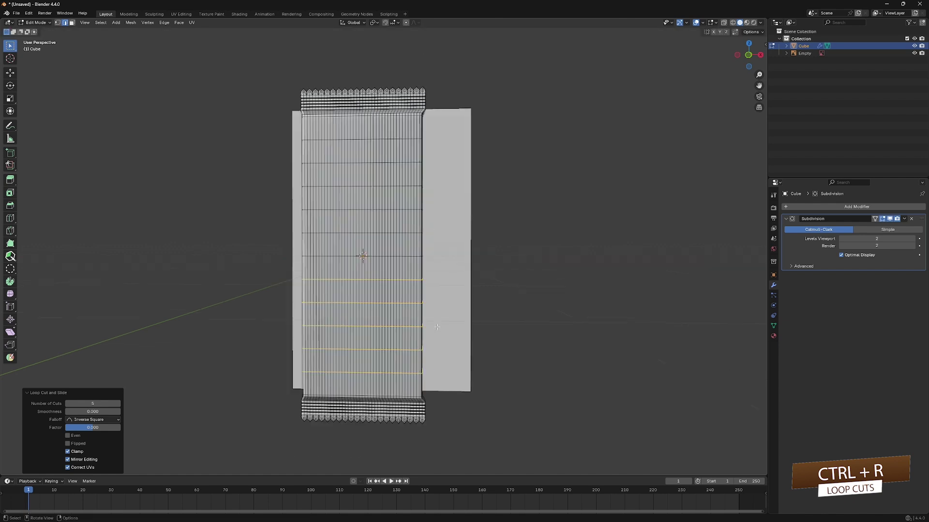
{"action": "key", "text": "KP_1"}
{"action": "scroll", "coordinate": [309, 175], "scroll_direction": "up", "scroll_amount": 2}
{"action": "scroll", "coordinate": [310, 175], "scroll_direction": "up", "scroll_amount": 1}
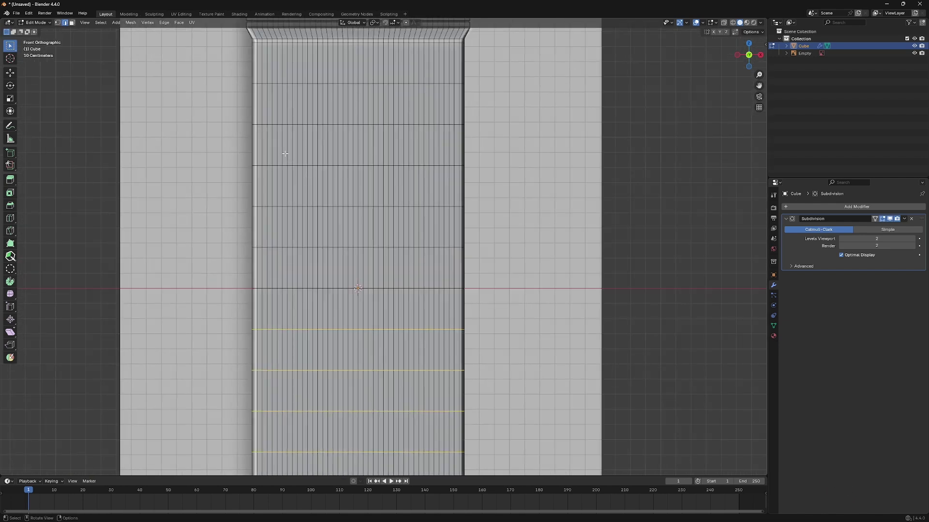
- Nudge a short vertical edge path along Y twice to form and deepen the first dent
{"action": "left_click", "coordinate": [287, 263], "text": "ctrl"}
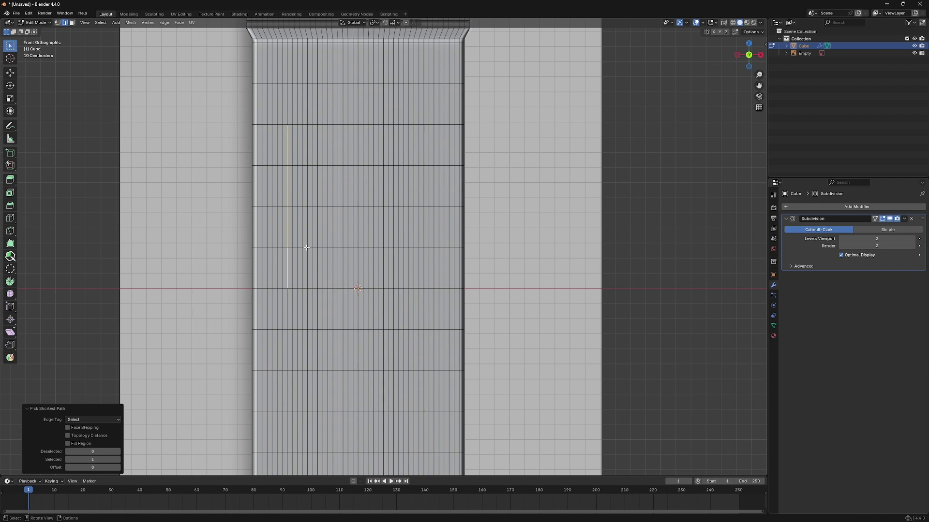
{"action": "scroll", "coordinate": [363, 283], "scroll_direction": "down", "scroll_amount": 1}
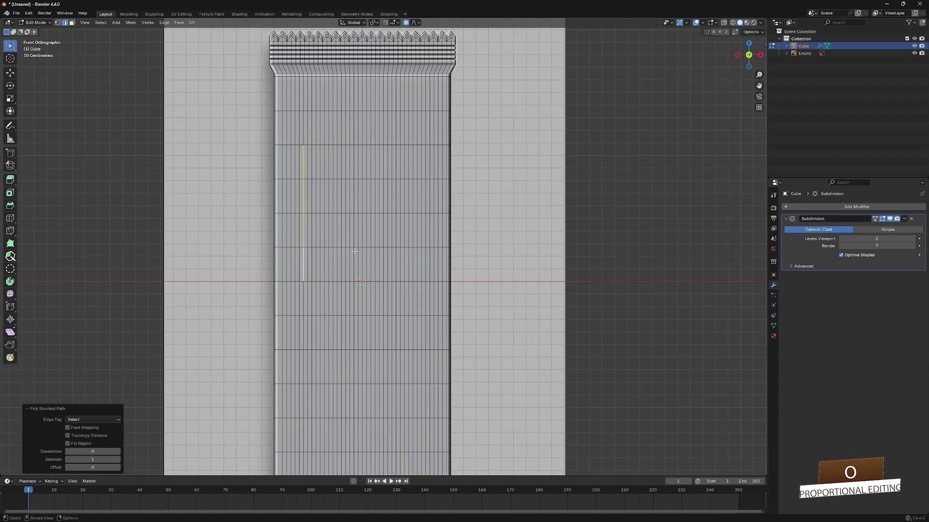
{"action": "middle_click_drag", "start_coordinate": [354, 251], "coordinate": [339, 265]}
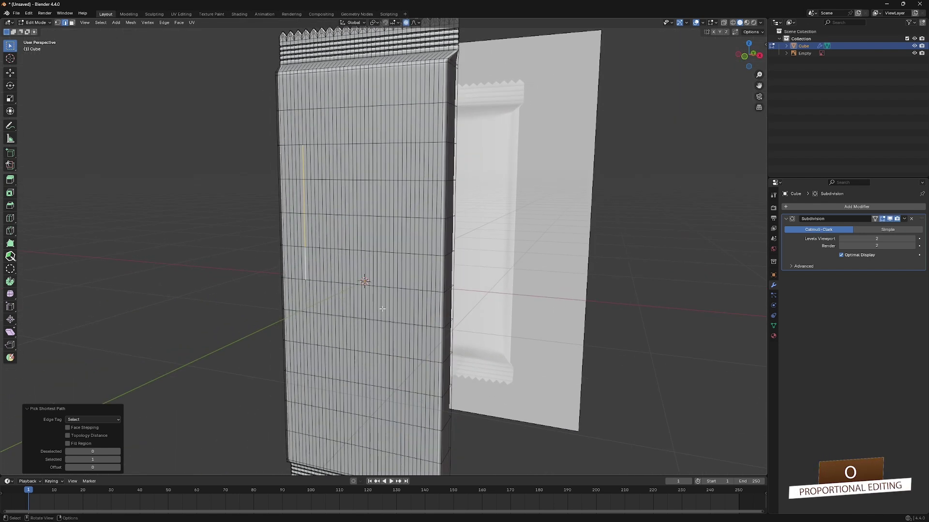
{"action": "key", "text": "g"}
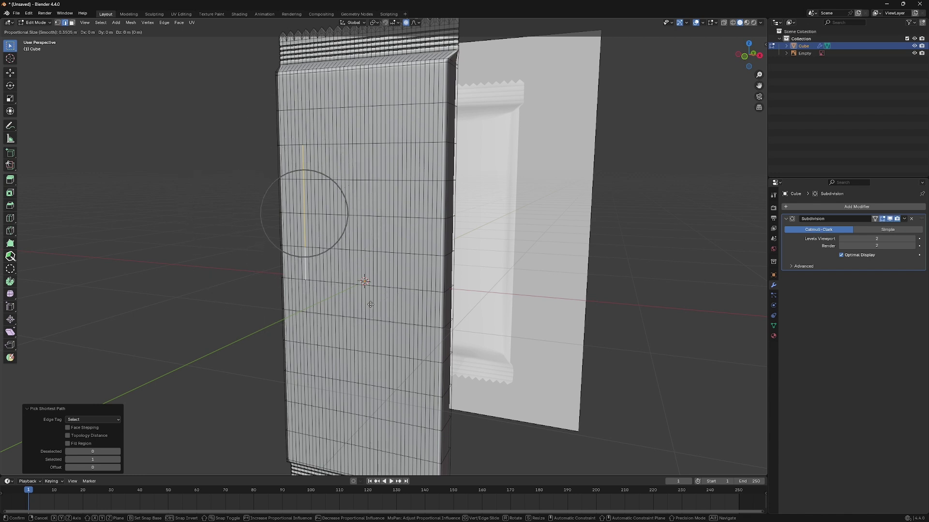
{"action": "key", "text": "y"}
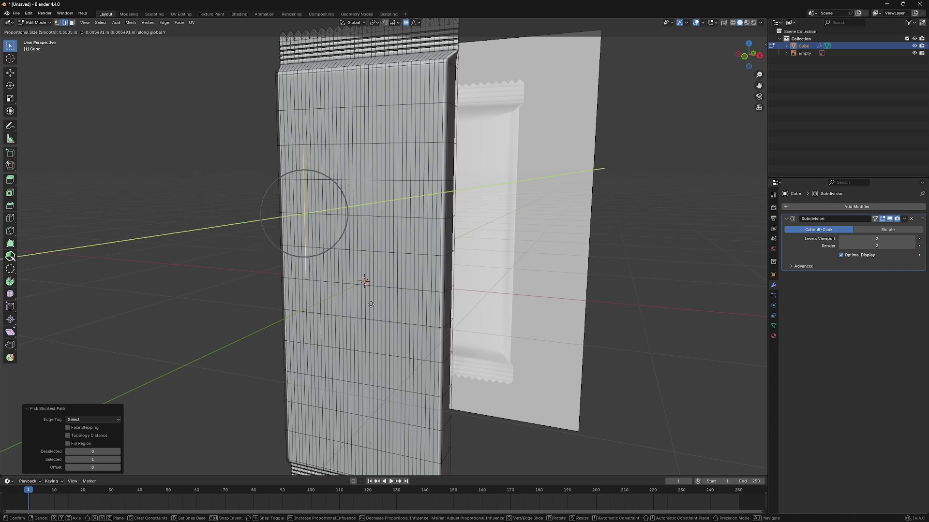
{"action": "scroll", "coordinate": [370, 305], "scroll_direction": "down", "scroll_amount": 1}
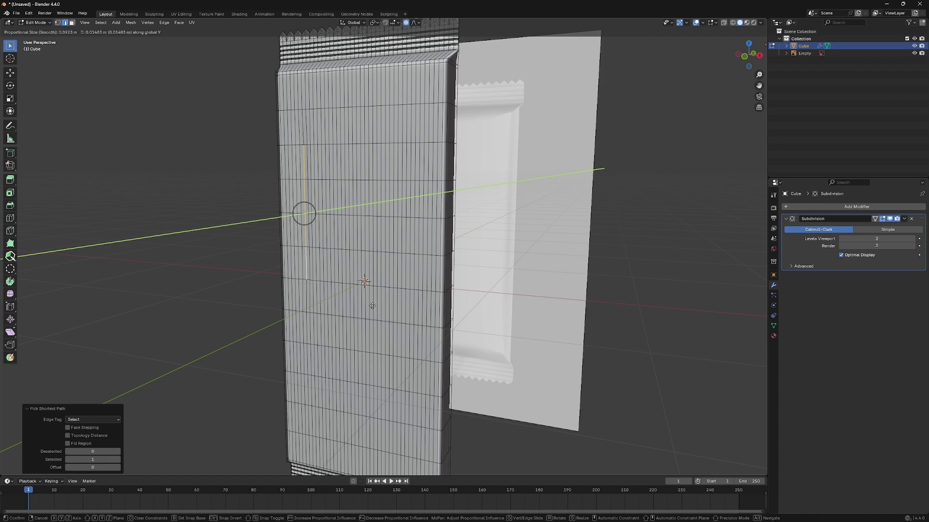
{"action": "left_click", "coordinate": [372, 304]}
{"action": "mouse_move", "coordinate": [371, 305]}
{"action": "middle_mouse_down"}
{"action": "mouse_move", "coordinate": [417, 286]}
{"action": "mouse_move", "coordinate": [428, 297]}
{"action": "mouse_move", "coordinate": [406, 319]}
{"action": "middle_mouse_up"}
{"action": "key", "text": "g"}
{"action": "key", "text": "y"}
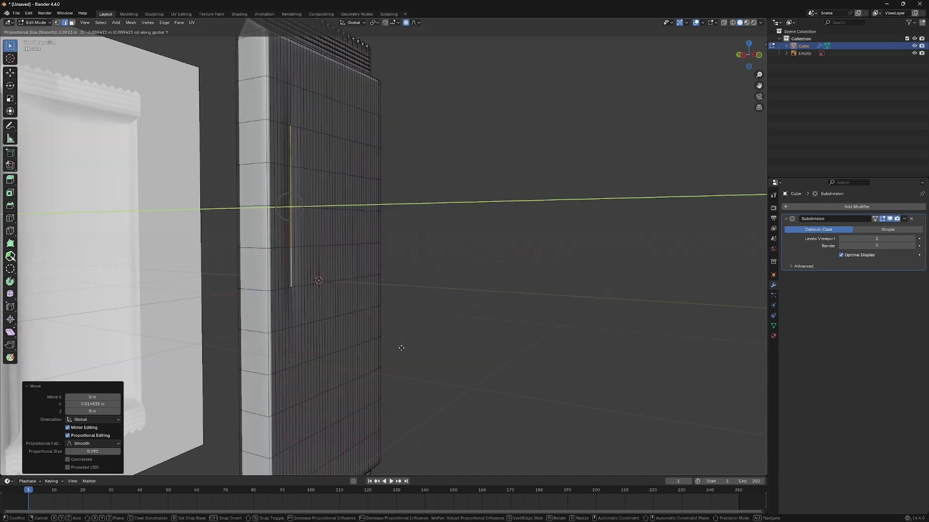
{"action": "left_click", "coordinate": [401, 348]}
- Select a second vertical edge path and push it along Y for two more dents
{"action": "middle_click_drag", "start_coordinate": [402, 349], "coordinate": [308, 283]}
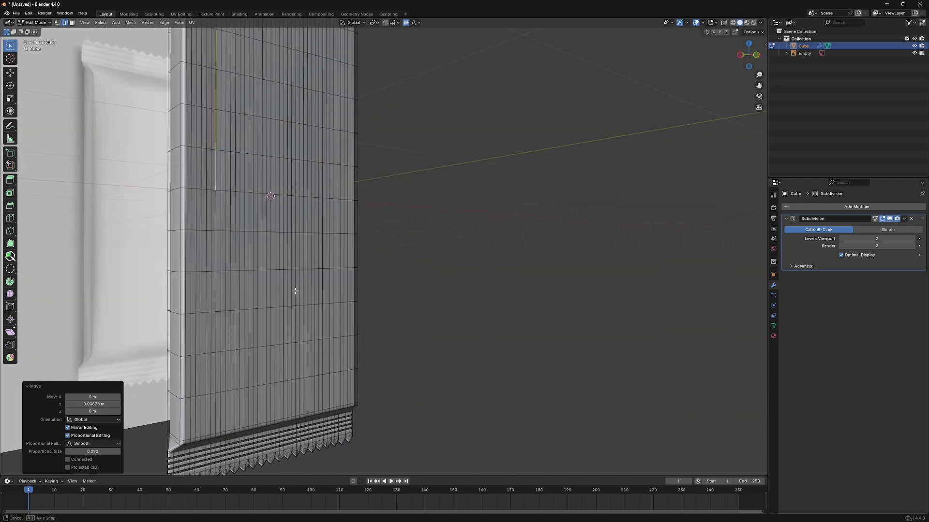
{"action": "left_click", "coordinate": [313, 257]}
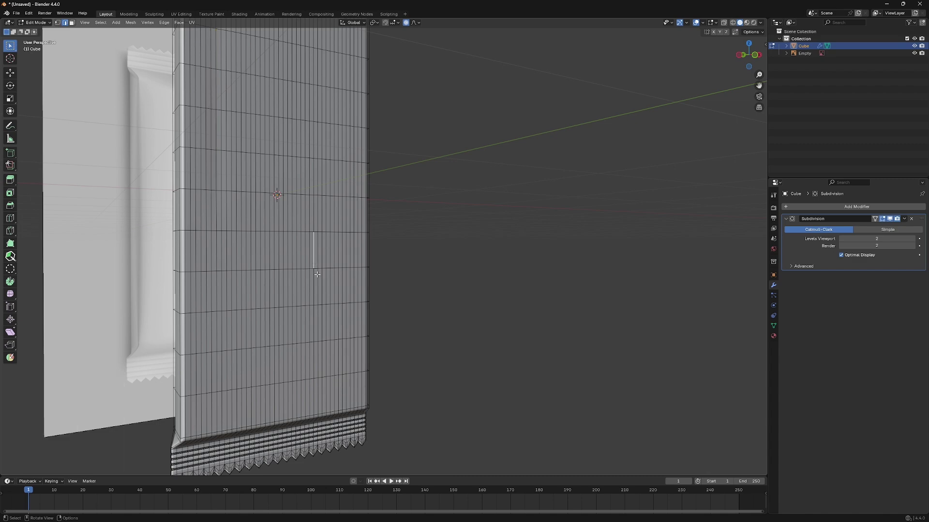
{"action": "left_click", "coordinate": [312, 304], "text": "ctrl"}
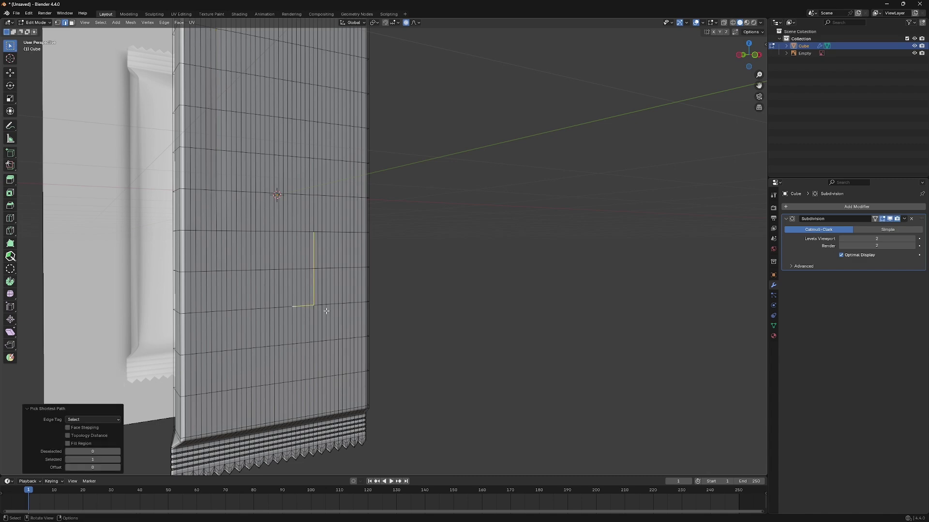
{"action": "mouse_move", "coordinate": [327, 312]}
{"action": "middle_mouse_down"}
{"action": "mouse_move", "coordinate": [464, 355]}
{"action": "mouse_move", "coordinate": [305, 255]}
{"action": "mouse_move", "coordinate": [271, 190]}
{"action": "middle_mouse_up"}
{"action": "key", "text": "g"}
{"action": "key", "text": "y"}
{"action": "left_click", "coordinate": [488, 361]}
{"action": "key", "text": "g"}
{"action": "key", "text": "y"}
{"action": "left_click", "coordinate": [415, 250]}
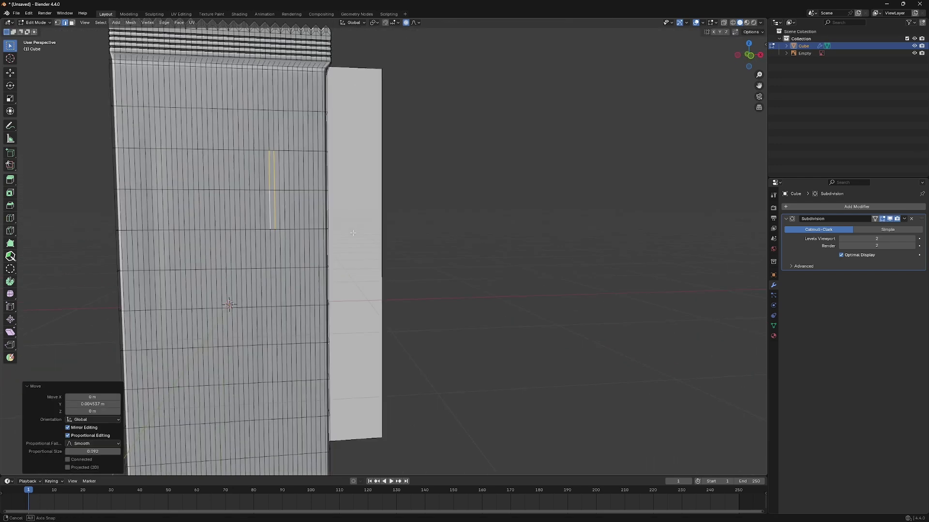
- Dent a lower edge path near the end along Y, then view the whole wrapper
{"action": "middle_click_drag", "start_coordinate": [414, 251], "coordinate": [290, 233]}
{"action": "scroll", "coordinate": [319, 240], "scroll_direction": "up", "scroll_amount": 5}
{"action": "left_click", "coordinate": [244, 348], "text": "ctrl"}
{"action": "key", "text": "g"}
{"action": "key", "text": "y"}
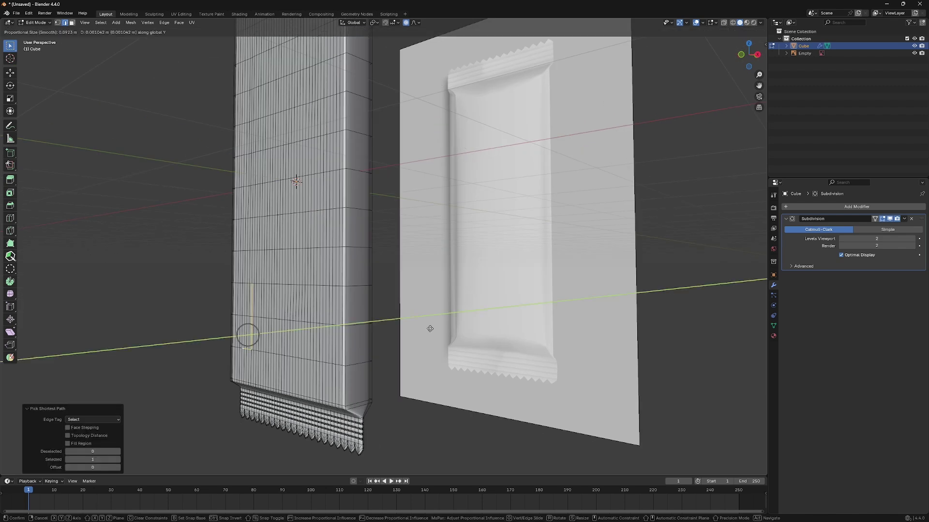
{"action": "left_click", "coordinate": [434, 328]}
{"action": "mouse_move", "coordinate": [435, 329]}
{"action": "middle_mouse_down"}
{"action": "mouse_move", "coordinate": [363, 291]}
{"action": "mouse_move", "coordinate": [291, 269]}
{"action": "mouse_move", "coordinate": [258, 273]}
{"action": "mouse_move", "coordinate": [278, 297]}
{"action": "mouse_move", "coordinate": [334, 269]}
{"action": "mouse_move", "coordinate": [287, 280]}
{"action": "mouse_move", "coordinate": [289, 272]}
{"action": "middle_mouse_up"}
{"action": "key", "text": "Tab"}
{"action": "scroll", "coordinate": [305, 240], "scroll_direction": "up", "scroll_amount": 3}
{"action": "mouse_move", "coordinate": [304, 239]}
{"action": "middle_mouse_down"}
{"action": "mouse_move", "coordinate": [330, 171]}
{"action": "mouse_move", "coordinate": [277, 194]}
{"action": "mouse_move", "coordinate": [333, 189]}
{"action": "mouse_move", "coordinate": [364, 164]}
{"action": "middle_mouse_up"}
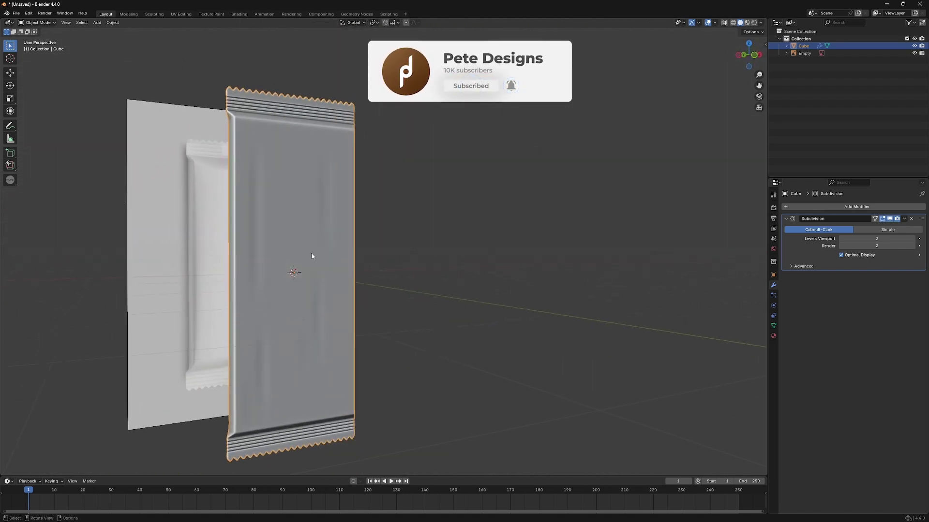
{"action": "scroll", "coordinate": [312, 256], "scroll_direction": "down", "scroll_amount": 2}
{"action": "scroll", "coordinate": [312, 255], "scroll_direction": "down", "scroll_amount": 2}
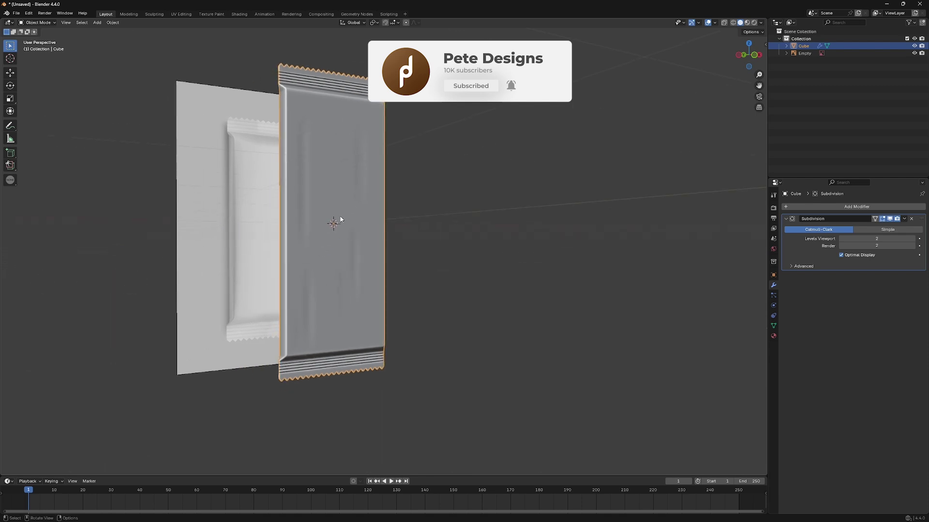